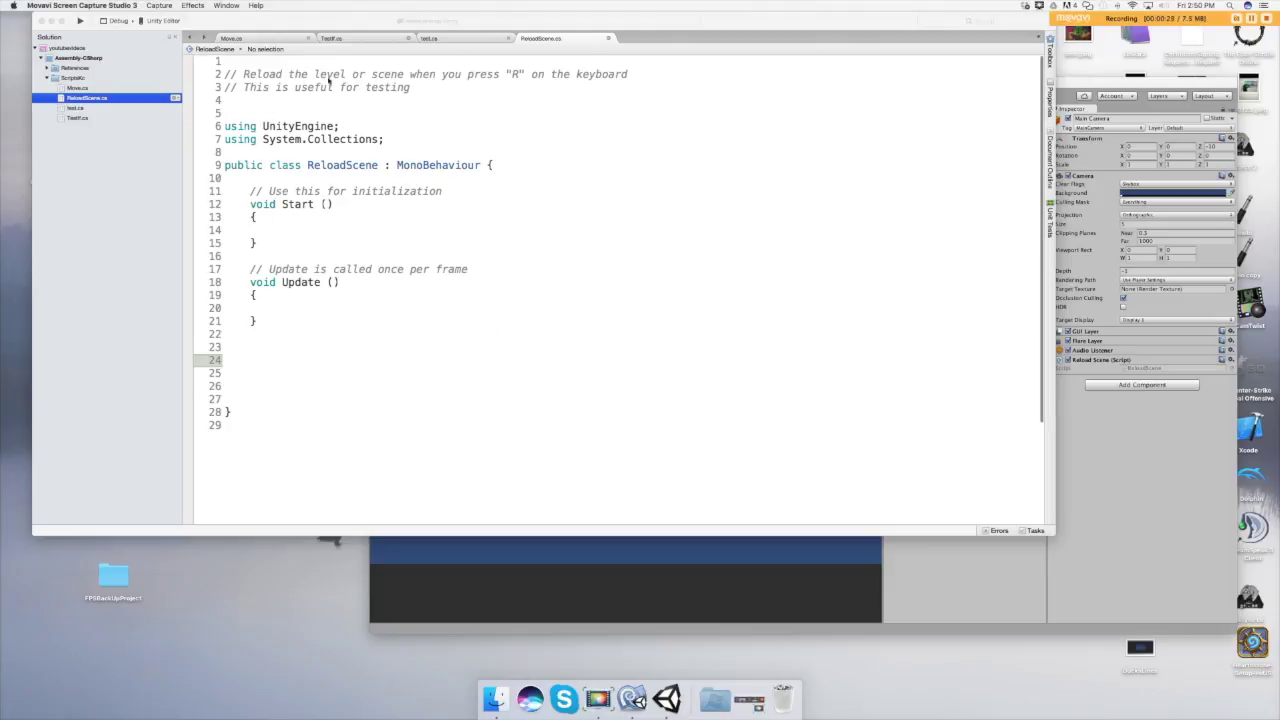
# - Add an empty void ReloadLevel() method with braces below Update
pyautogui.scroll(-1, 486, 76)
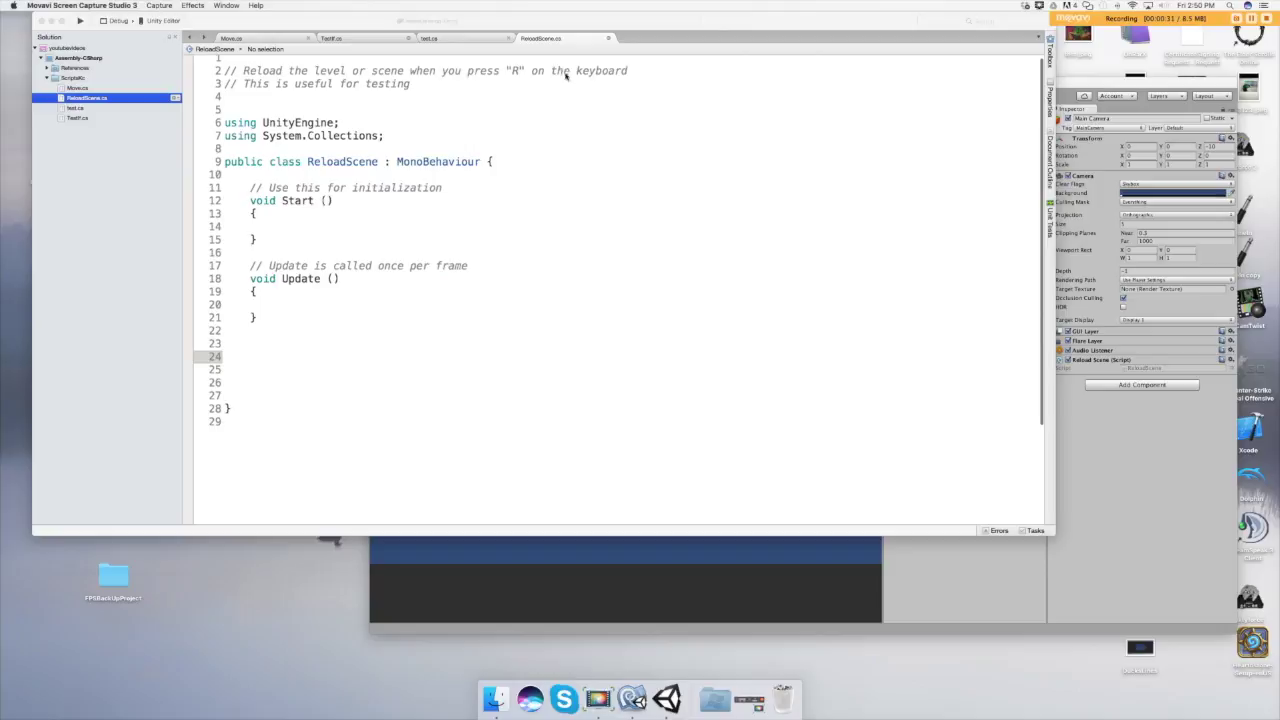
pyautogui.scroll(1, 356, 119)
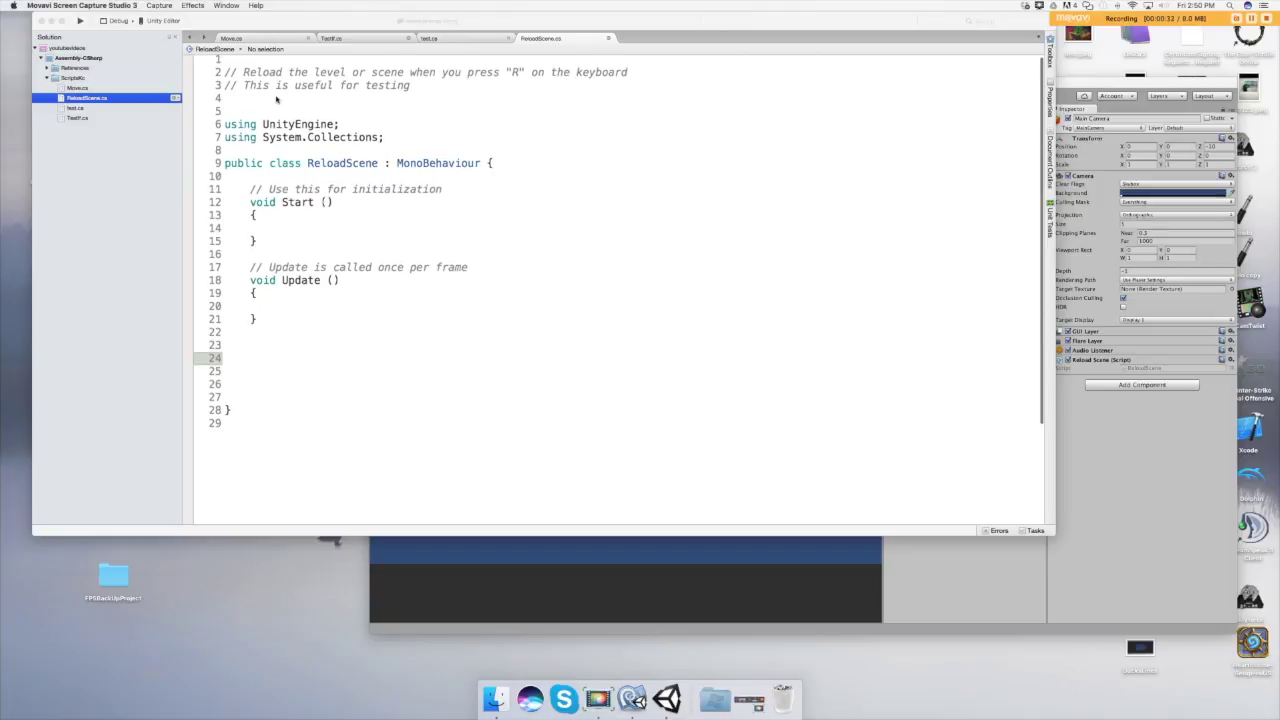
pyautogui.scroll(-3, 404, 93)
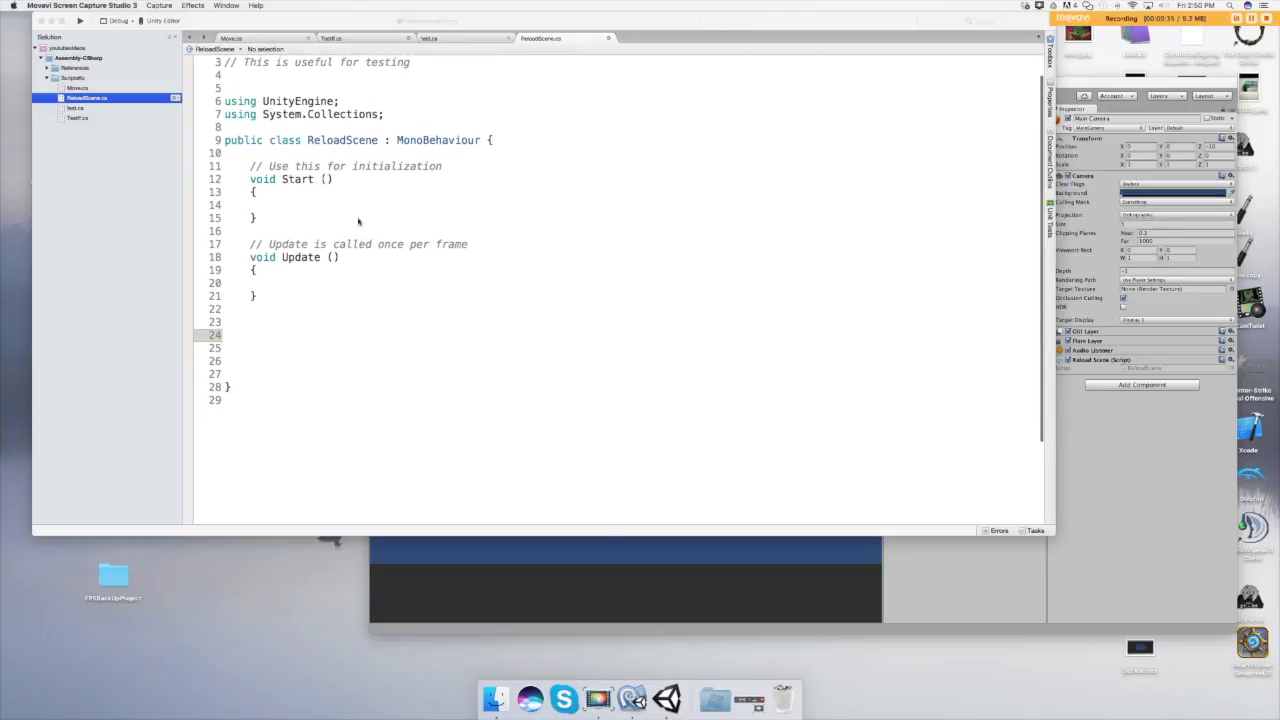
pyautogui.click(255, 330)
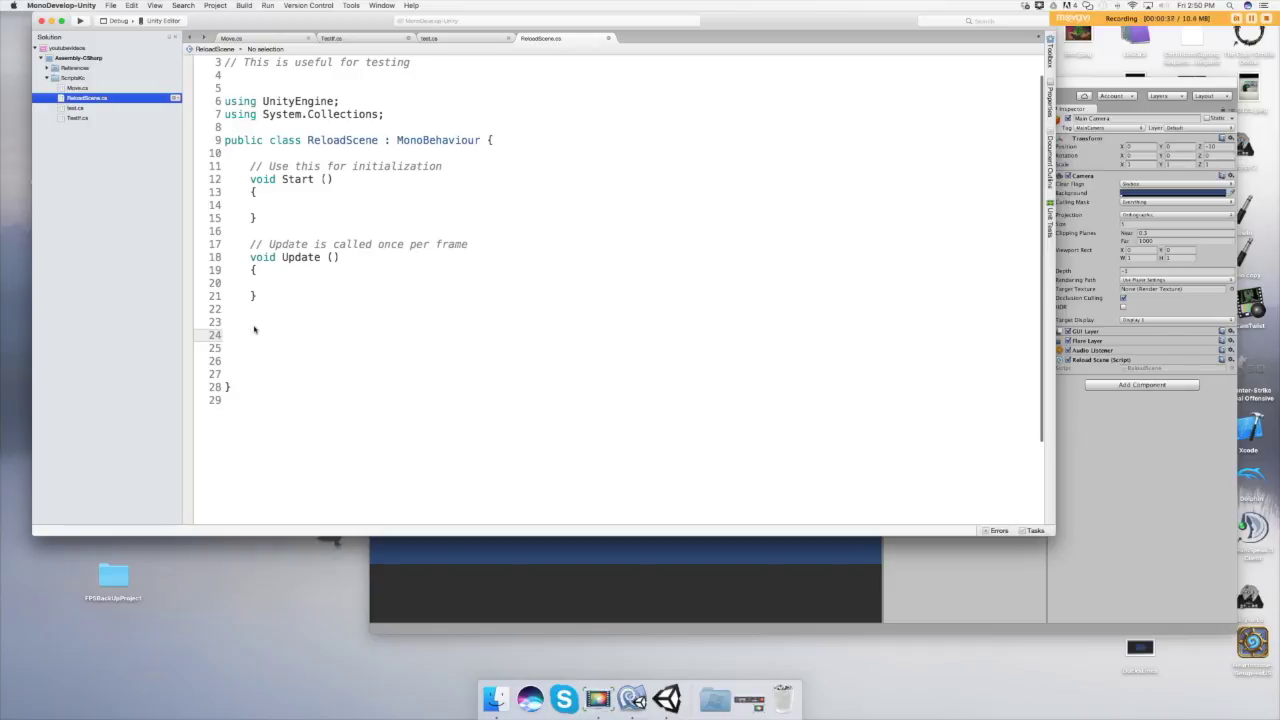
pyautogui.write('vo')
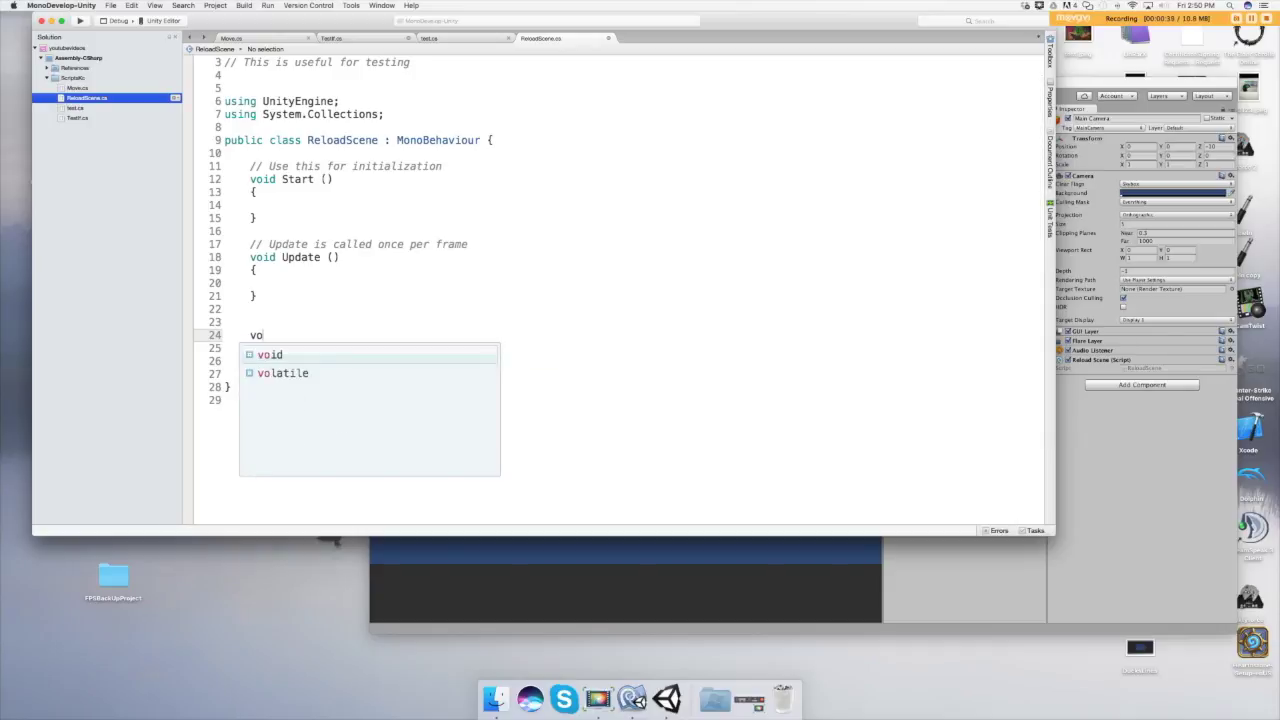
pyautogui.write('id Reloa')
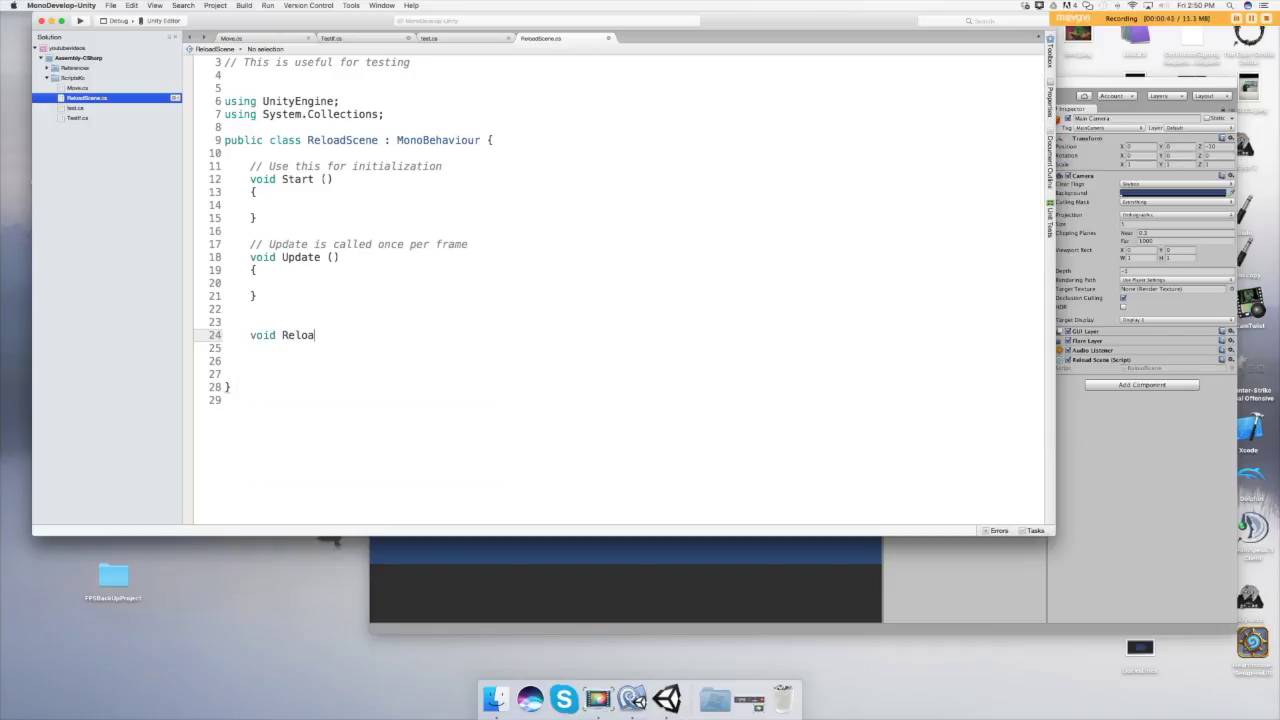
pyautogui.write('dLevel')
pyautogui.write('()')
pyautogui.press('Return')
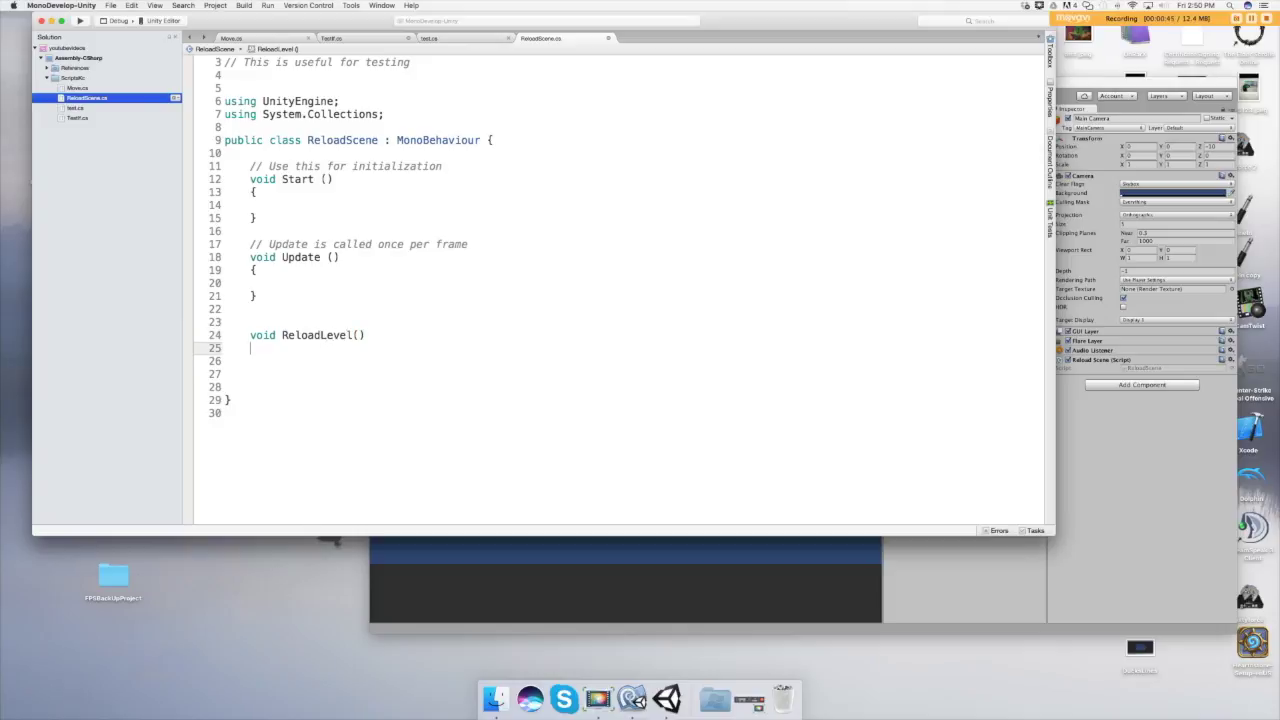
pyautogui.write('{')
pyautogui.press('Return')
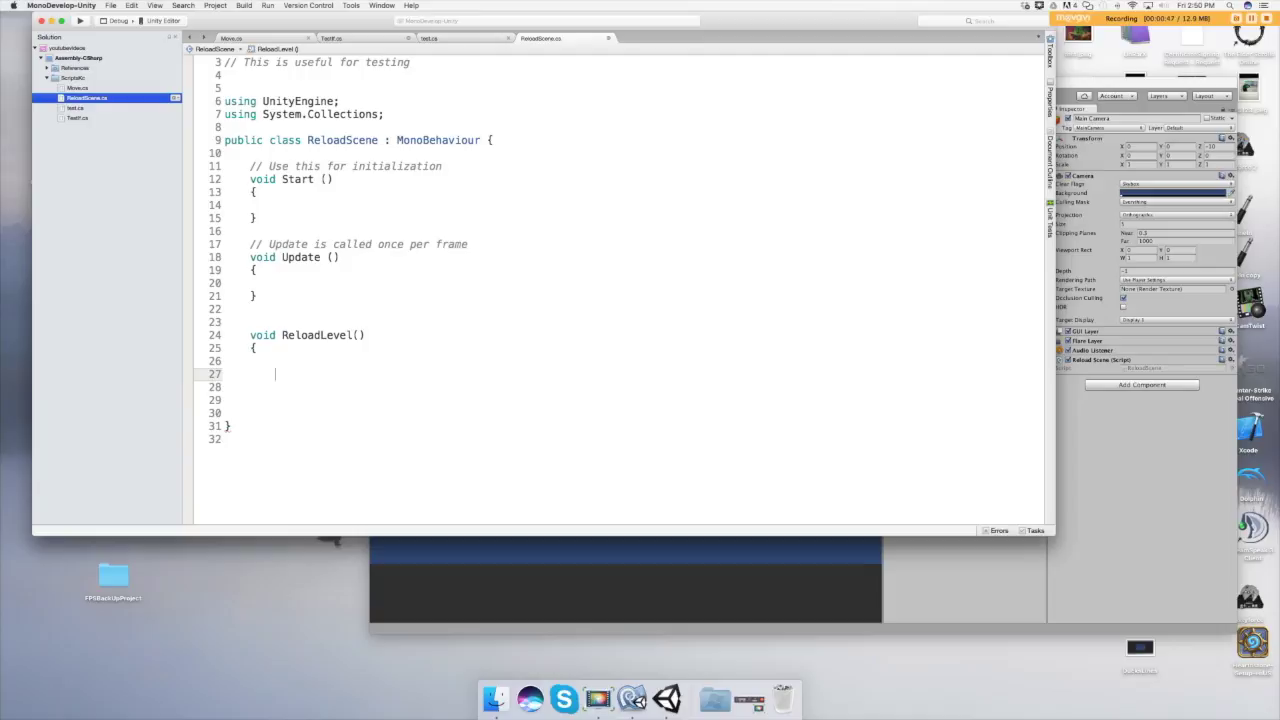
# - Start an 'if (Inp' condition on the blank line inside ReloadLevel
pyautogui.press('Down')
pyautogui.click(274, 361)
pyautogui.write('if ')
pyautogui.write('(')
pyautogui.write('Inp')
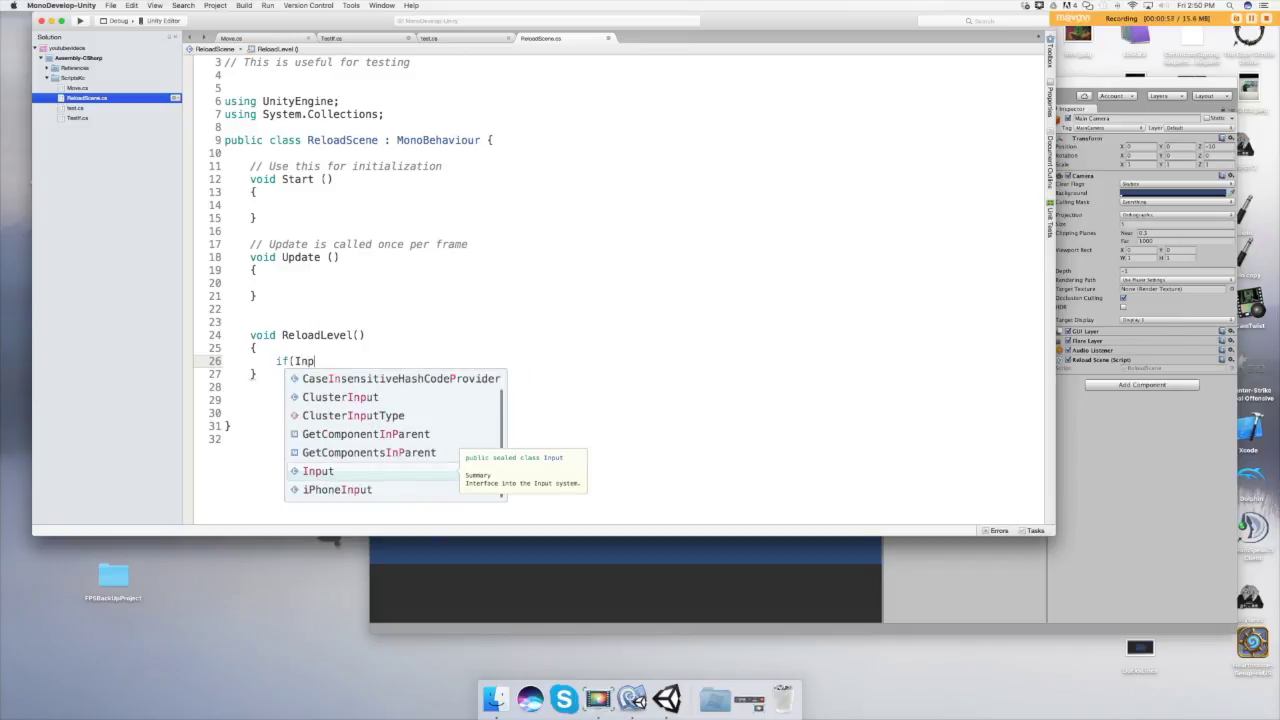
# - Complete the condition as if (Input.GetKey(KeyCode.R)) with an empty braced body
pyautogui.click(325, 472)
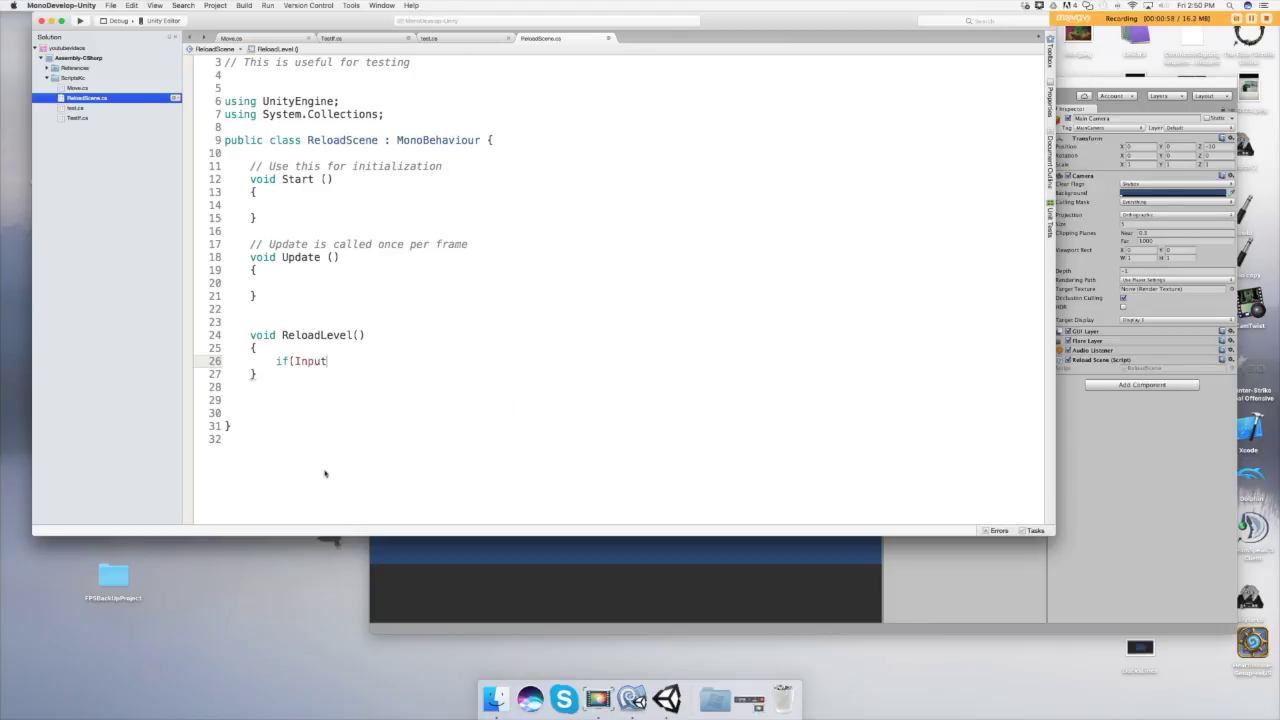
pyautogui.write('.')
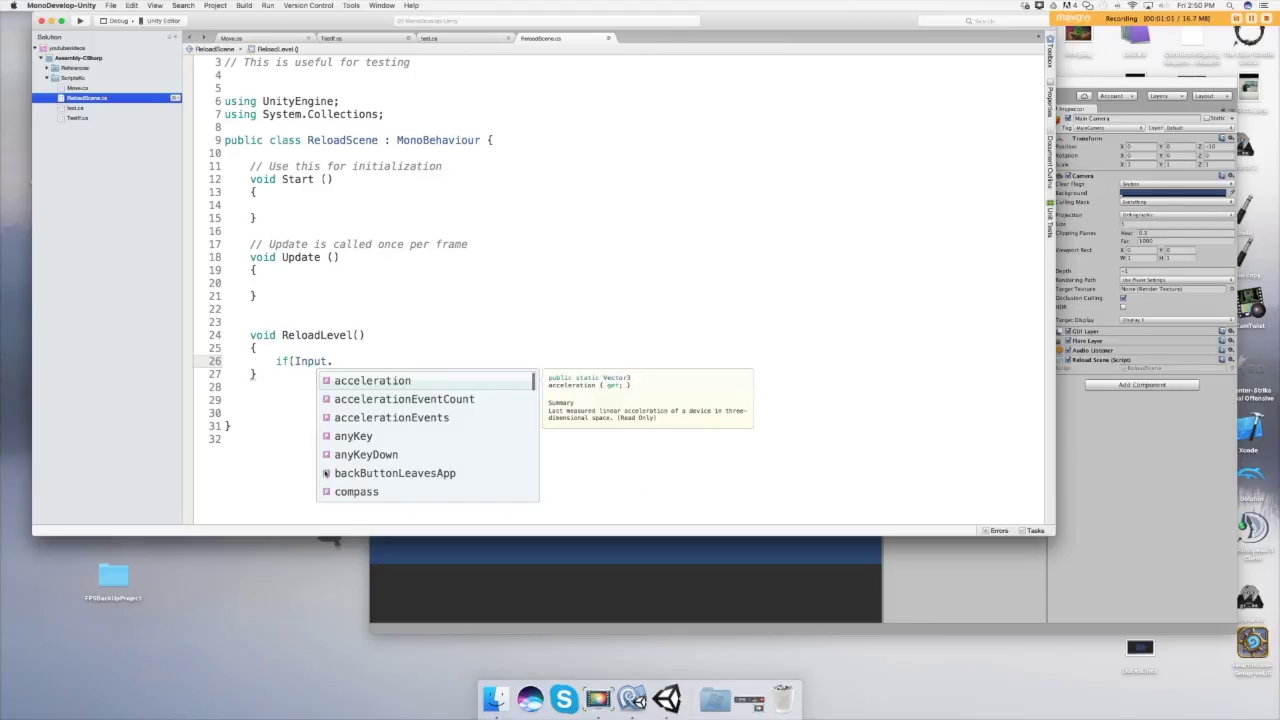
pyautogui.write('ge')
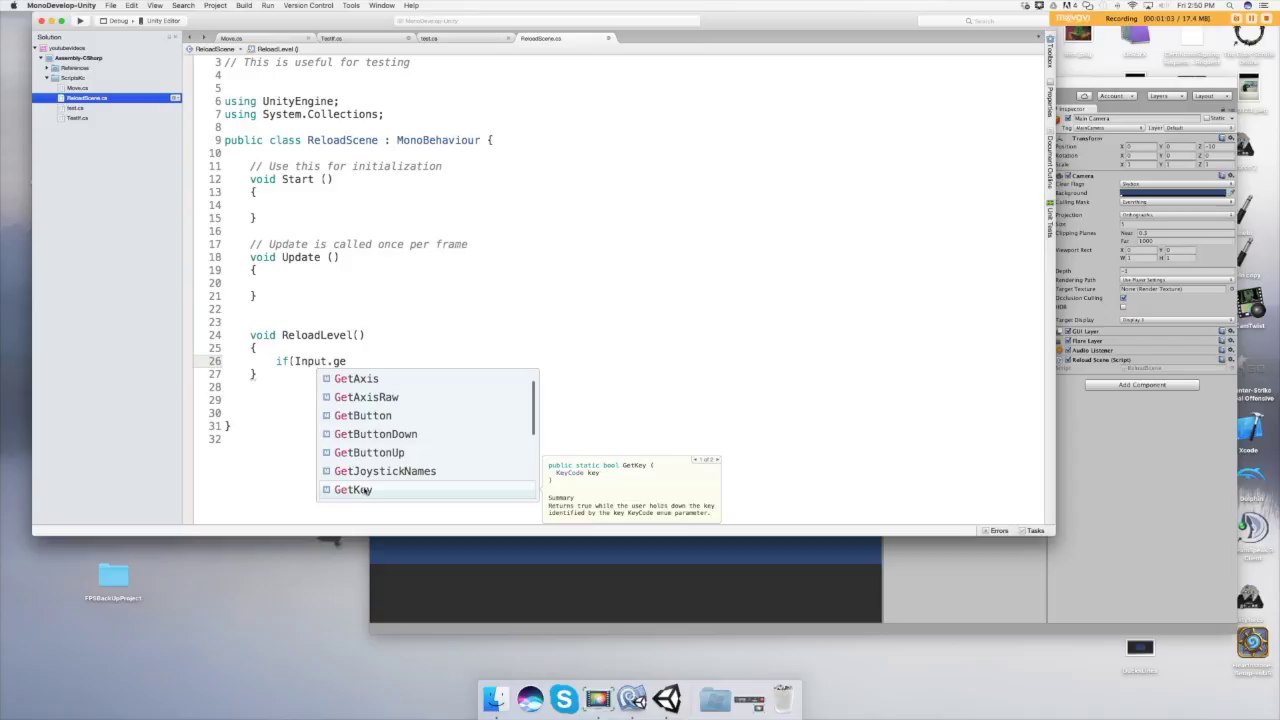
pyautogui.click(366, 490)
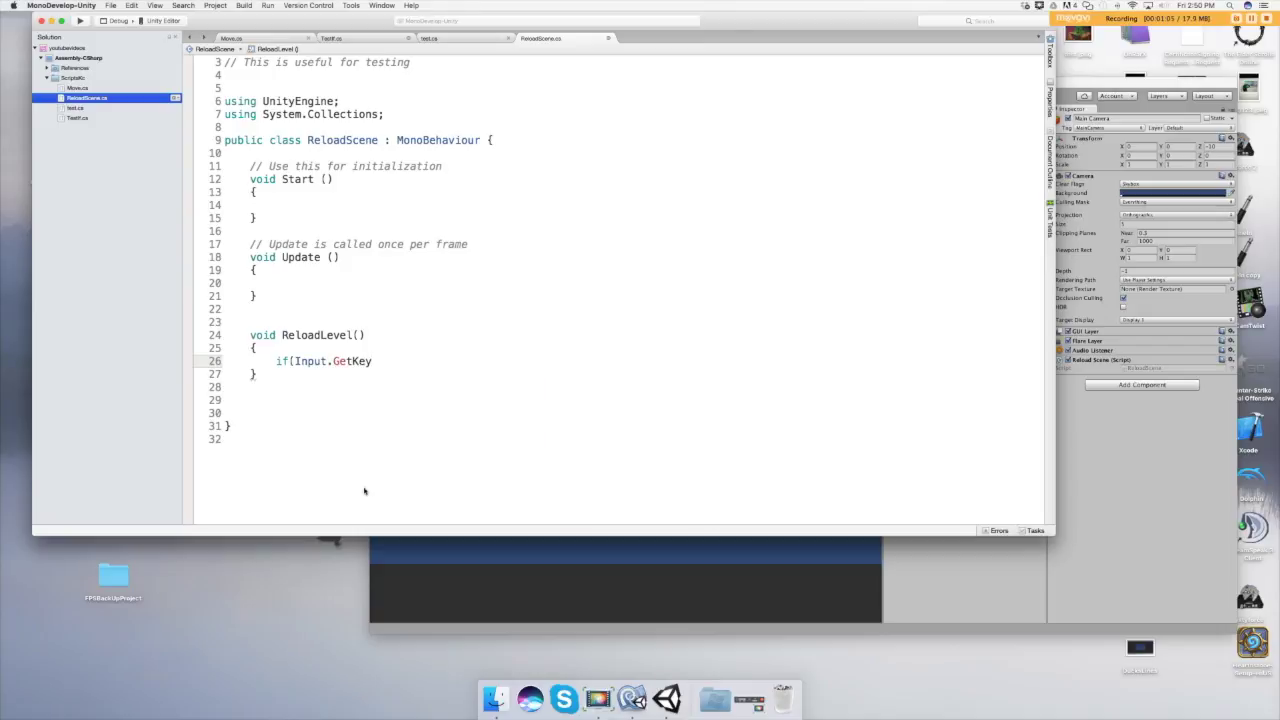
pyautogui.write('(')
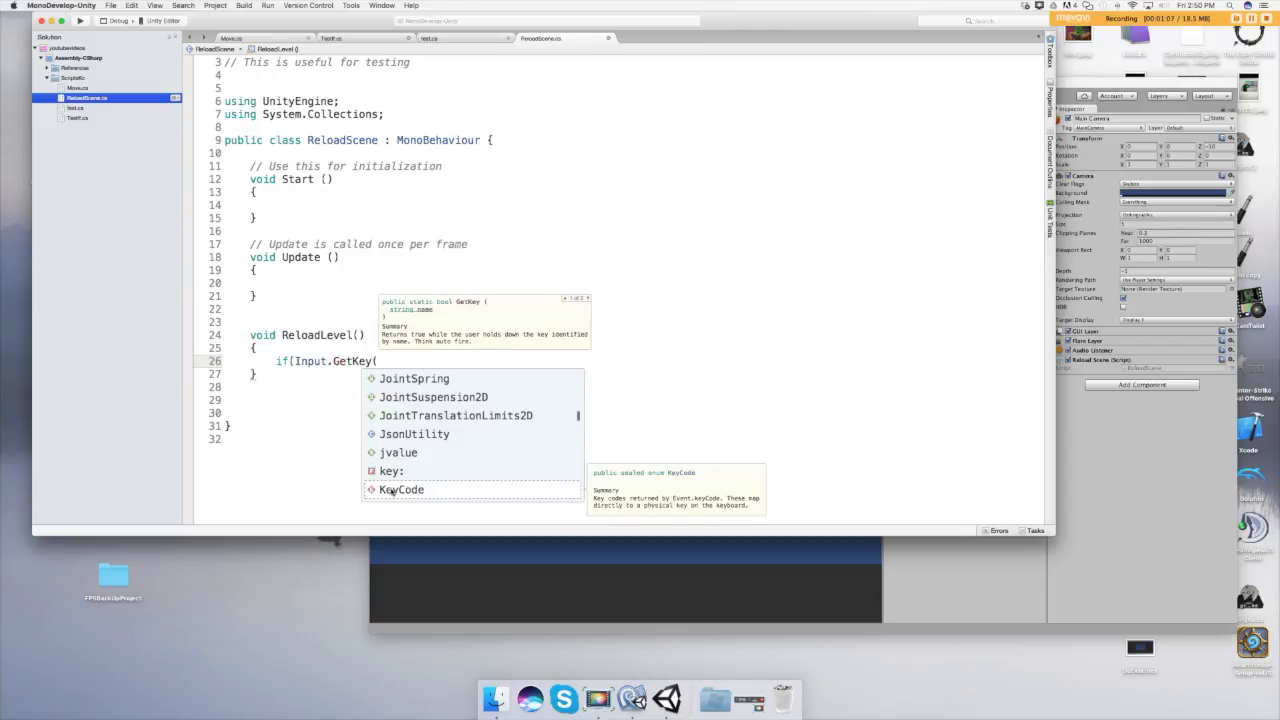
pyautogui.click(391, 490)
pyautogui.write('.')
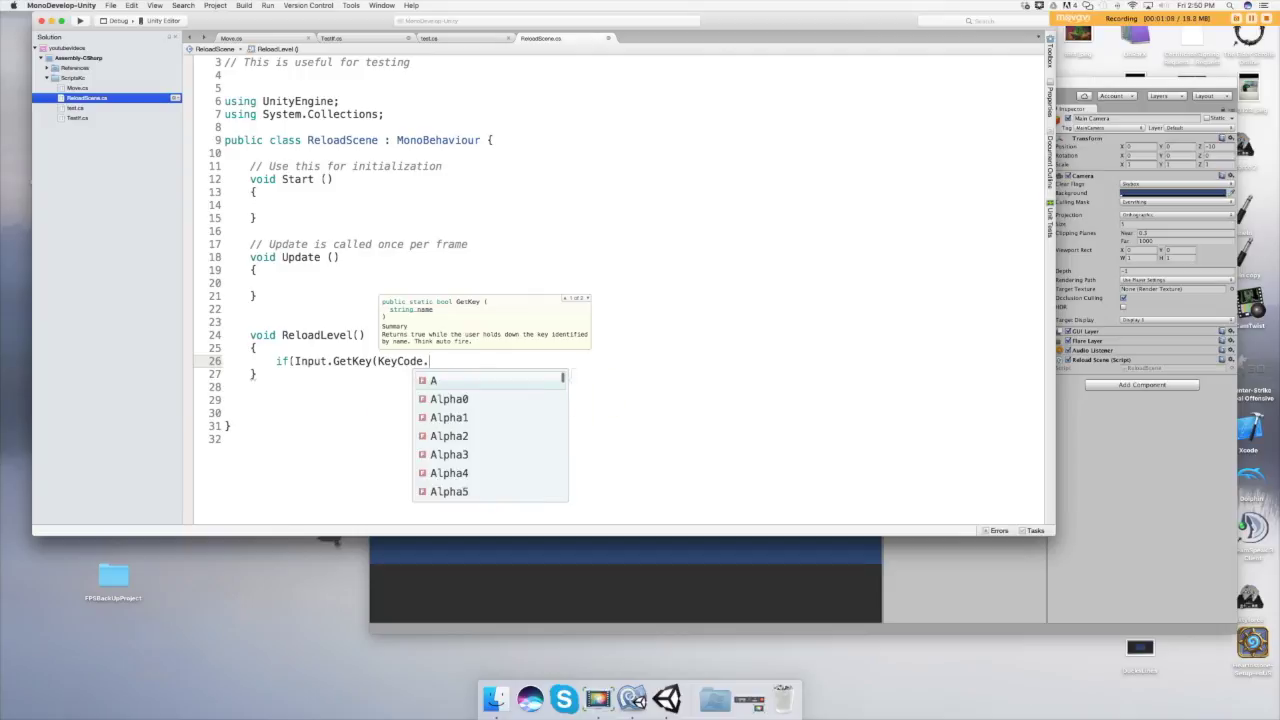
pyautogui.write('R')
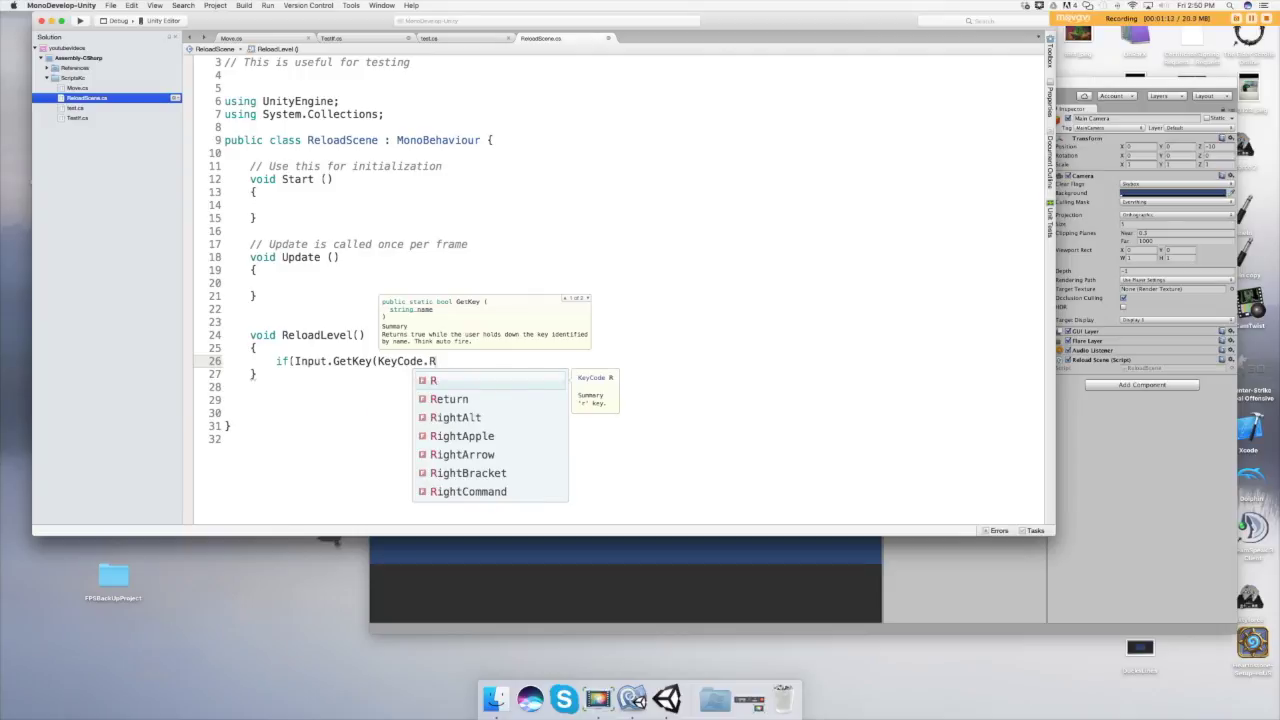
pyautogui.write('))')
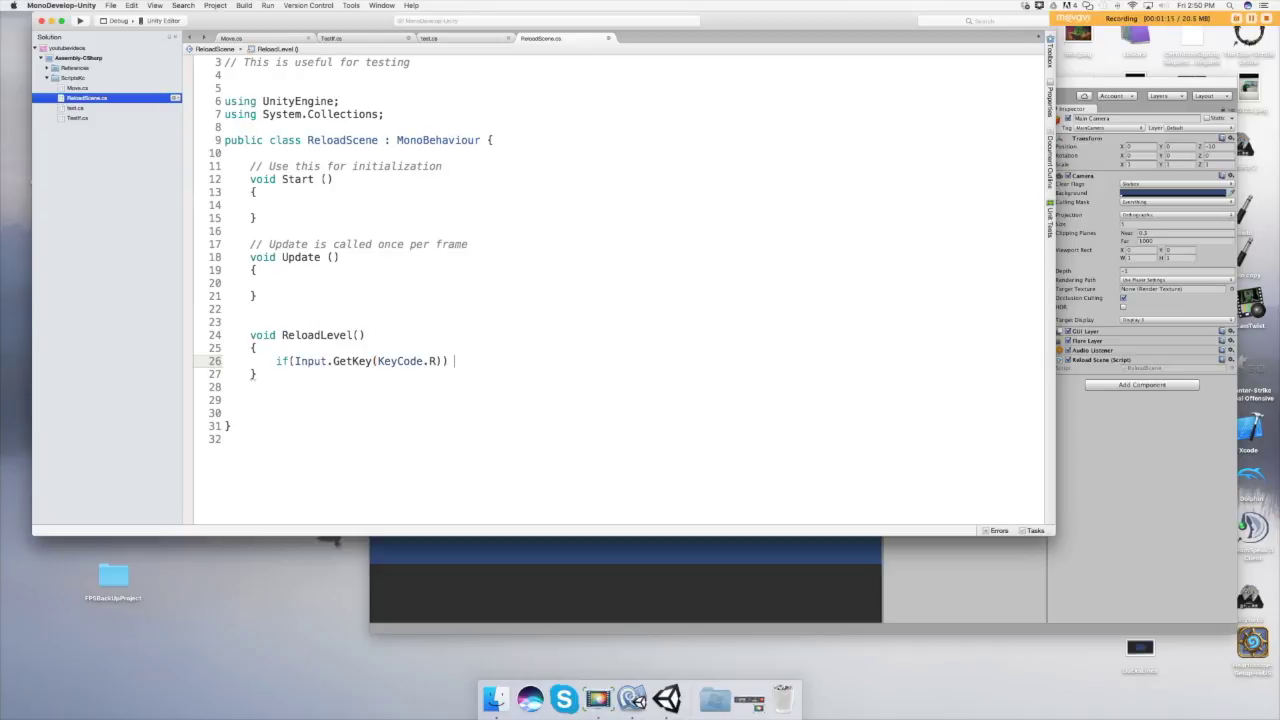
pyautogui.press('Return')
pyautogui.write('{')
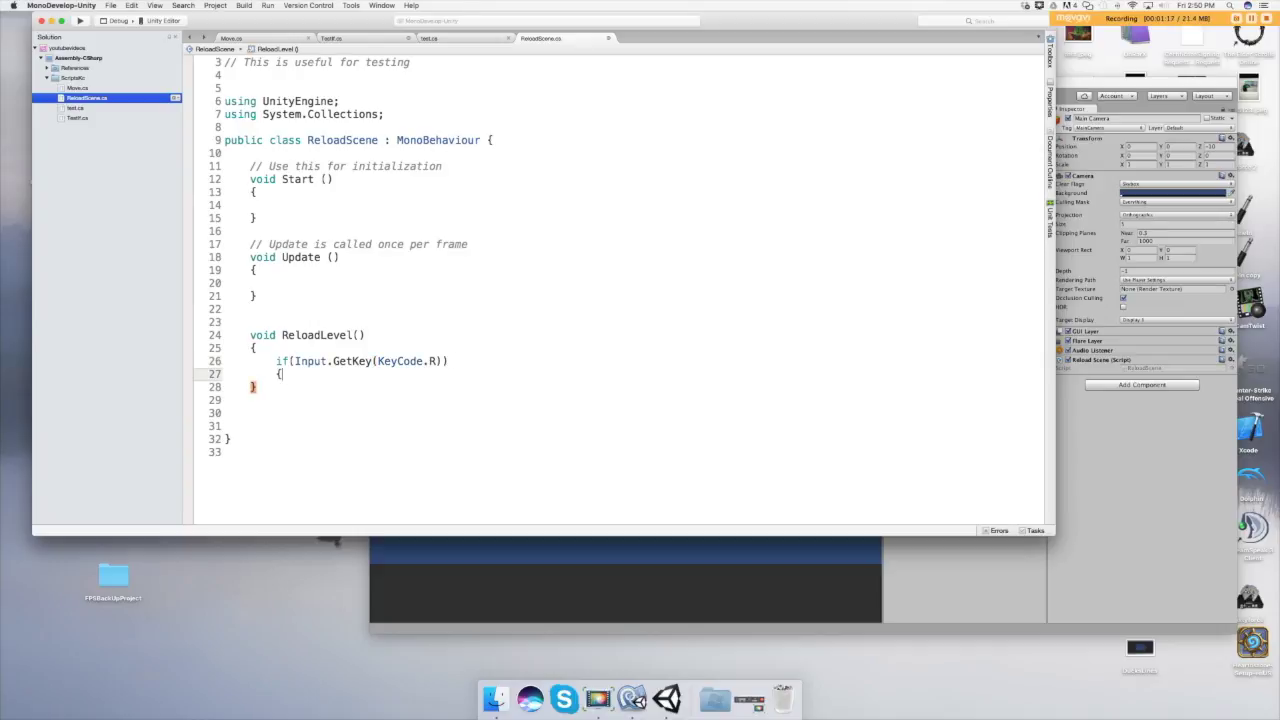
pyautogui.press('Return')
pyautogui.press('Return')
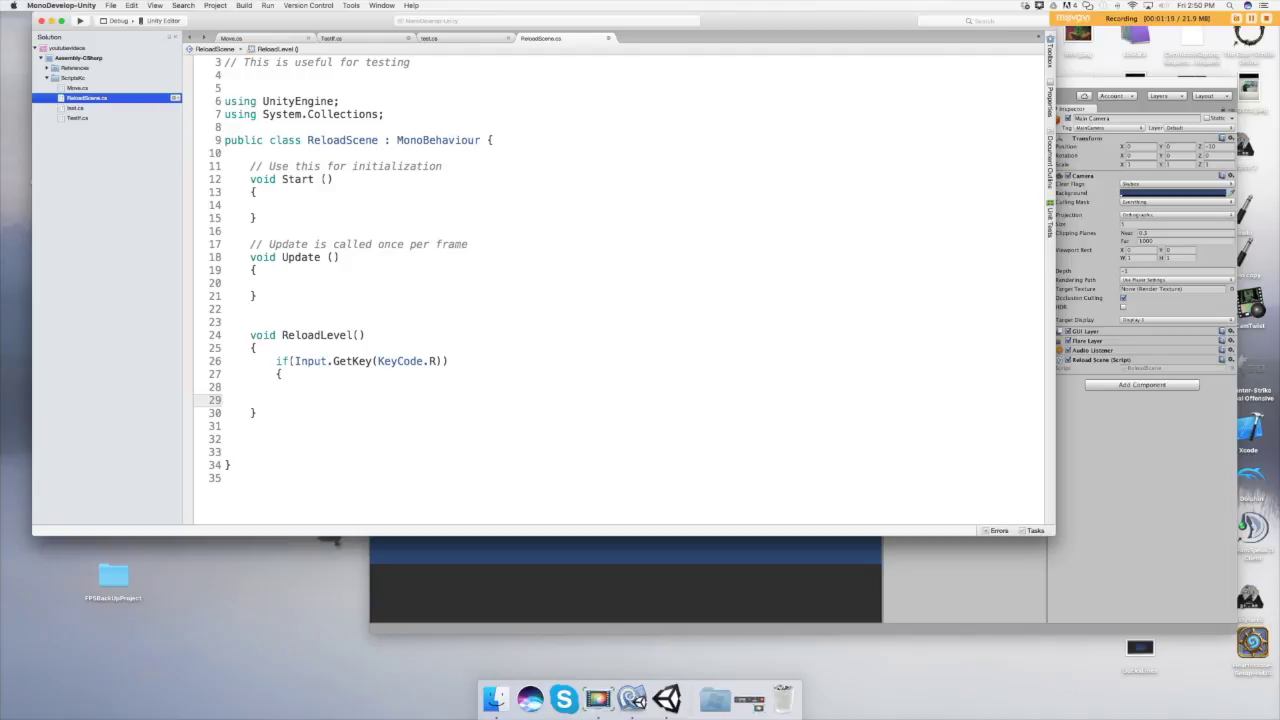
pyautogui.write('}')
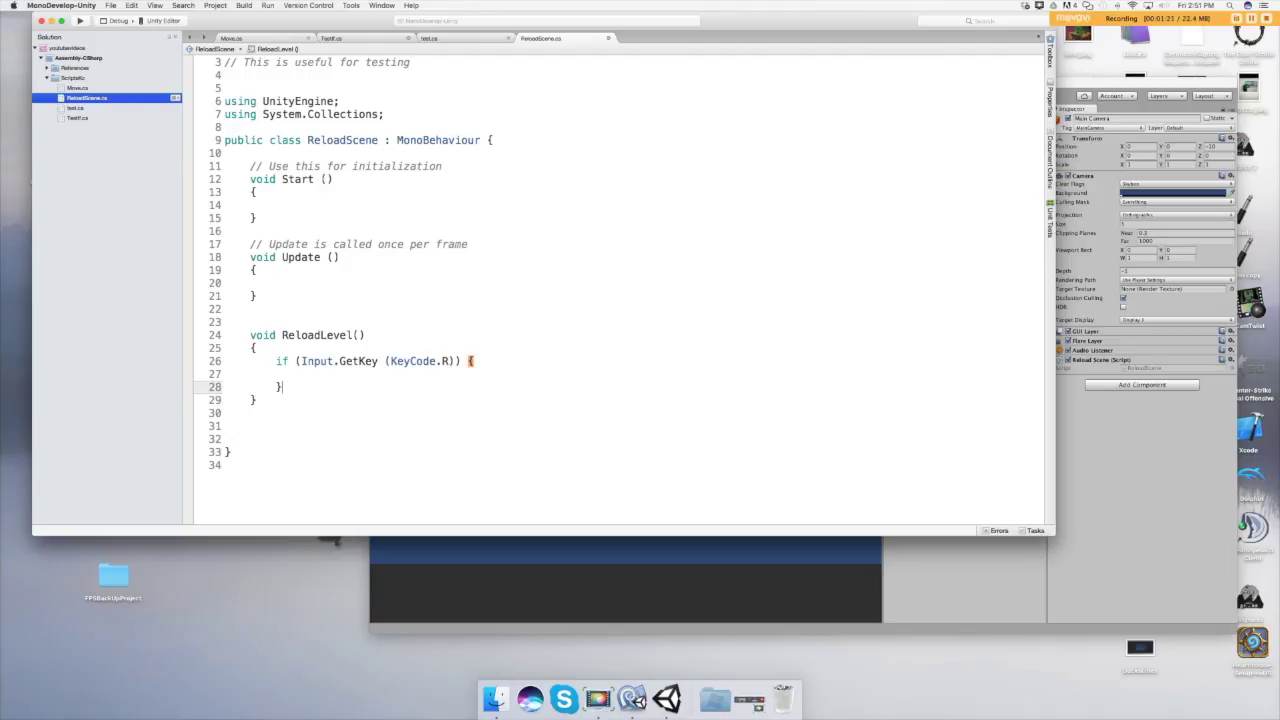
# - Move the if's opening brace to its own line and write Application.LoadLevel( inside the block
pyautogui.click(465, 360)
pyautogui.press('Return')
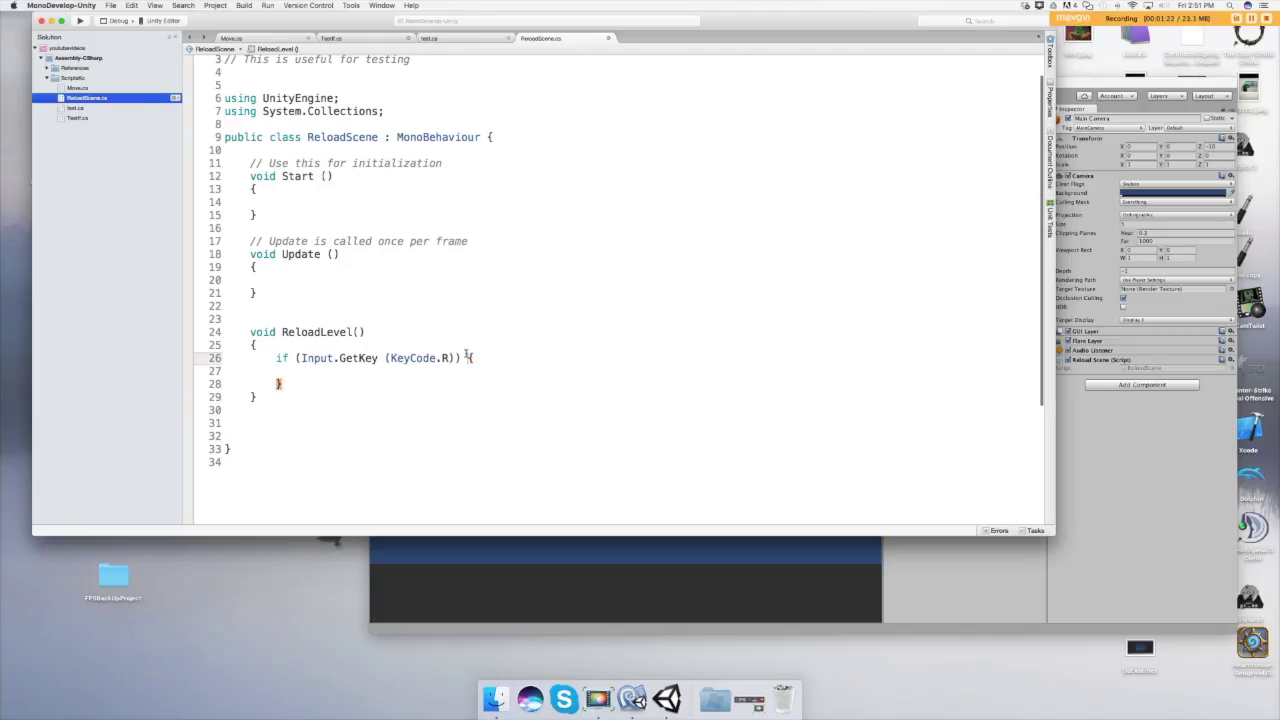
pyautogui.click(302, 381)
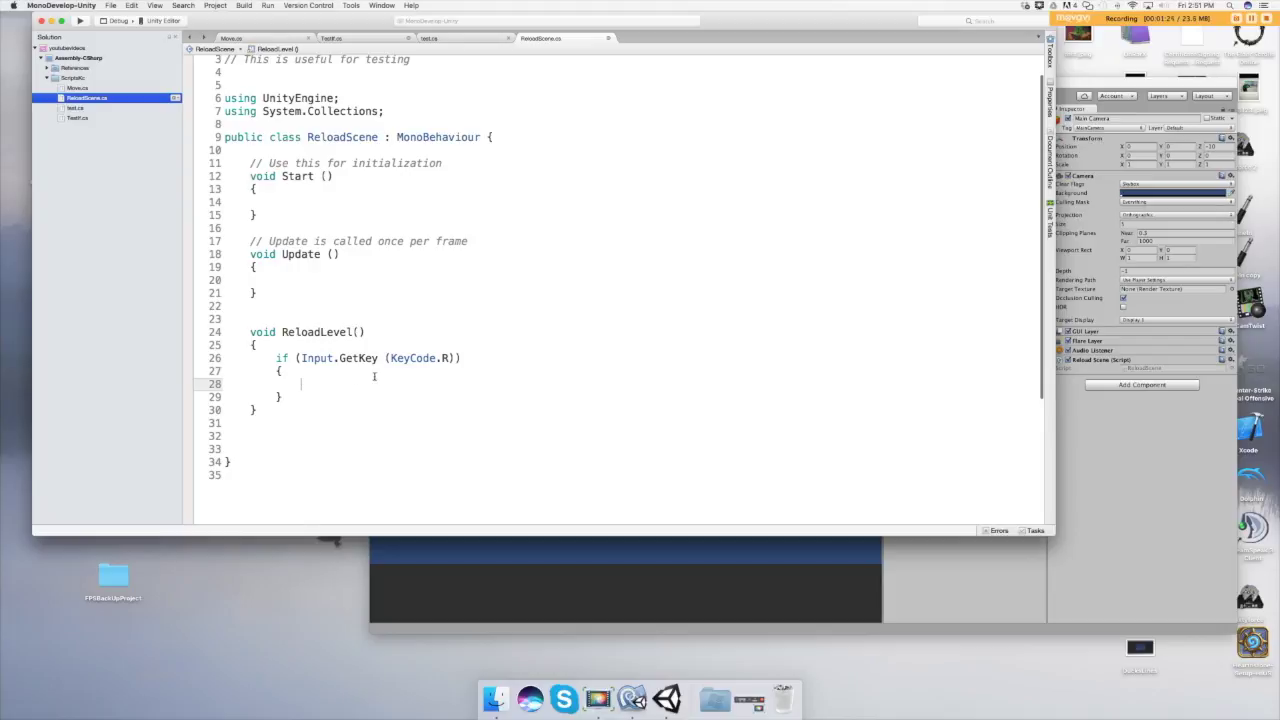
pyautogui.write('app')
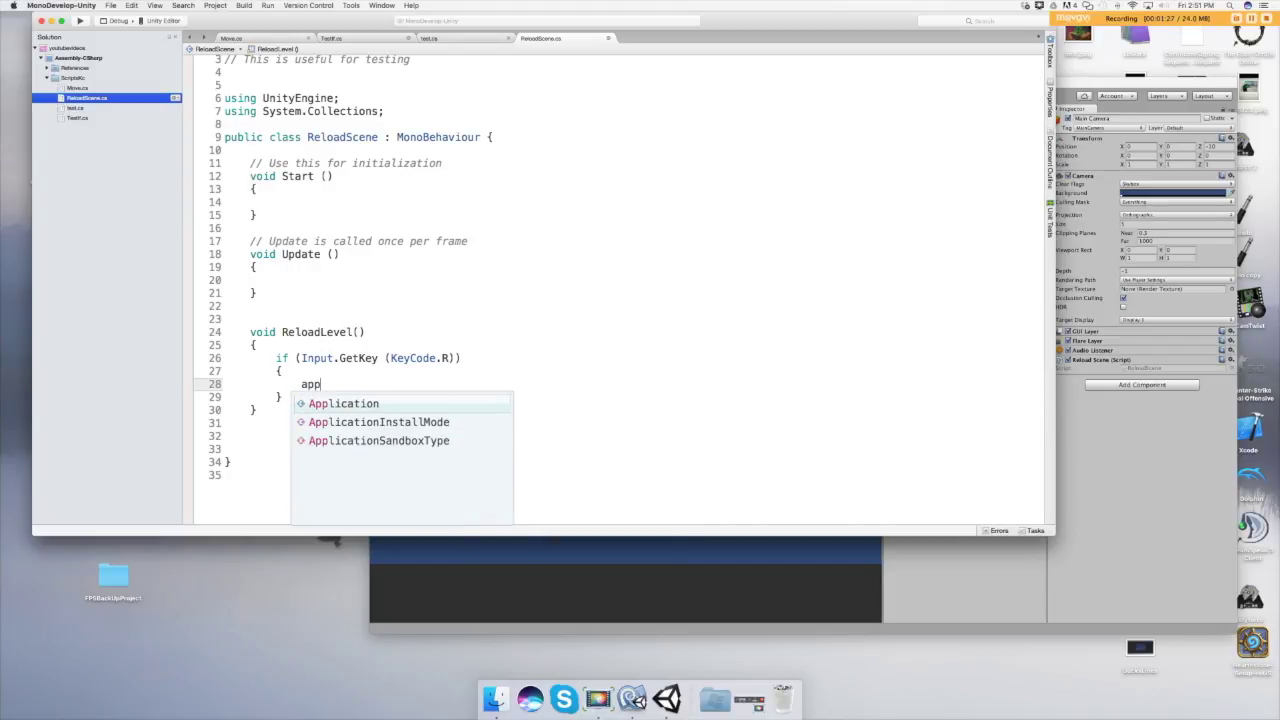
pyautogui.click(376, 403)
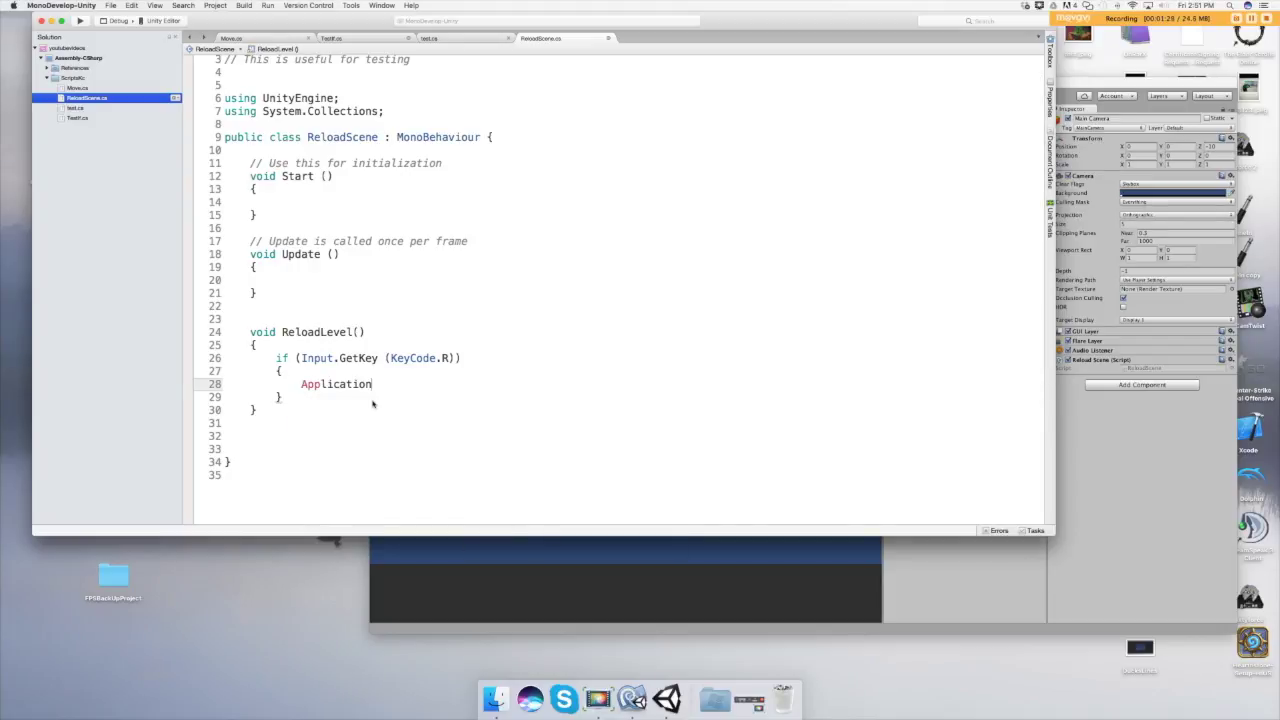
pyautogui.write('.l')
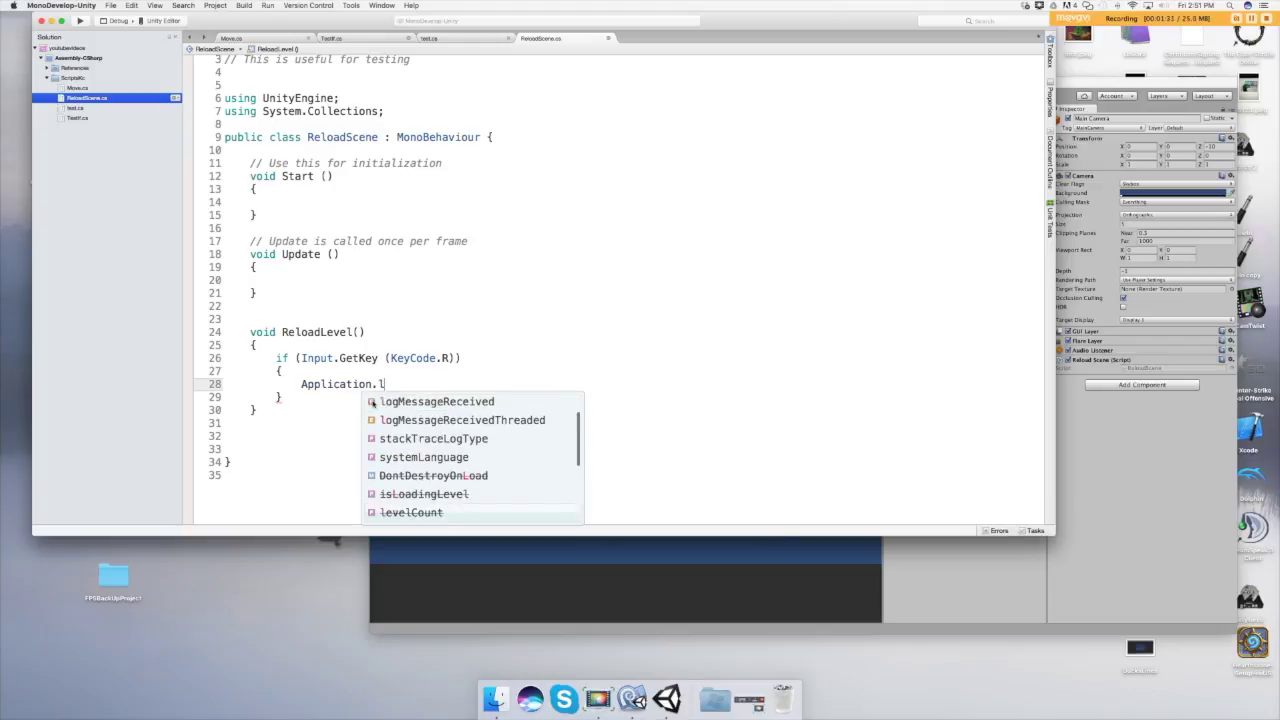
pyautogui.write('oa')
pyautogui.press('BackSpace')
pyautogui.press('BackSpace')
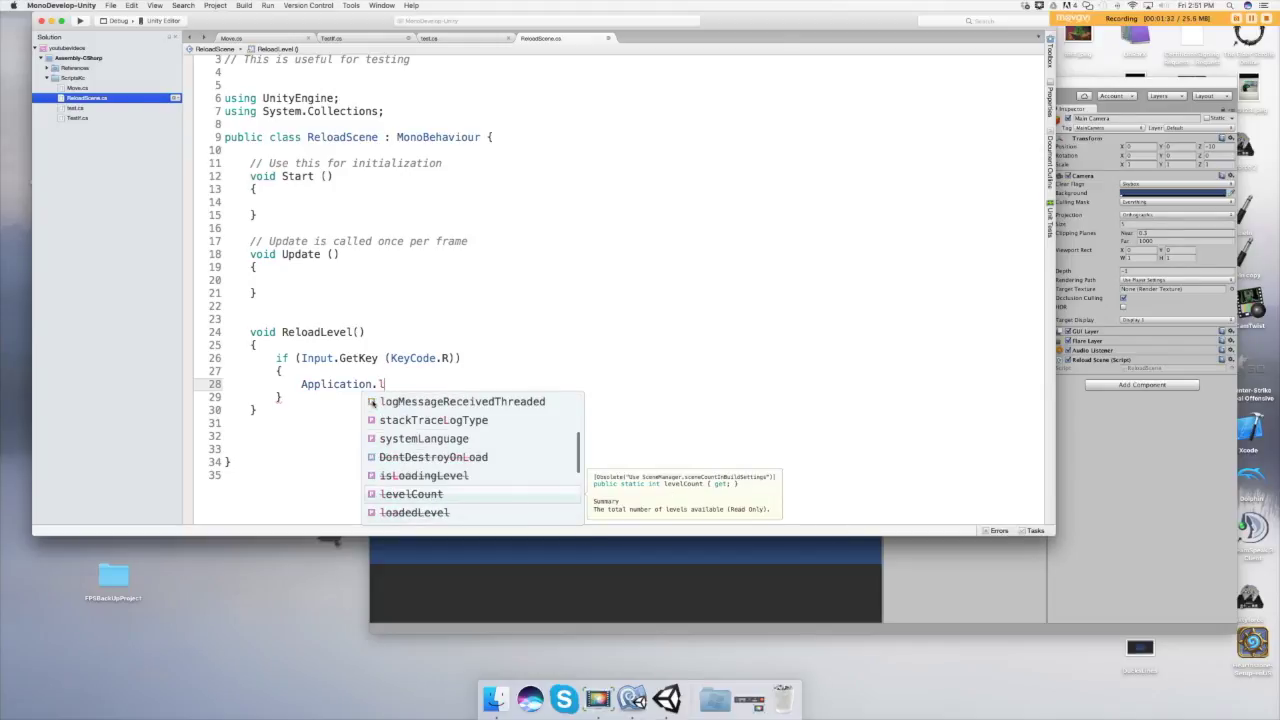
pyautogui.press('BackSpace')
pyautogui.write('lo')
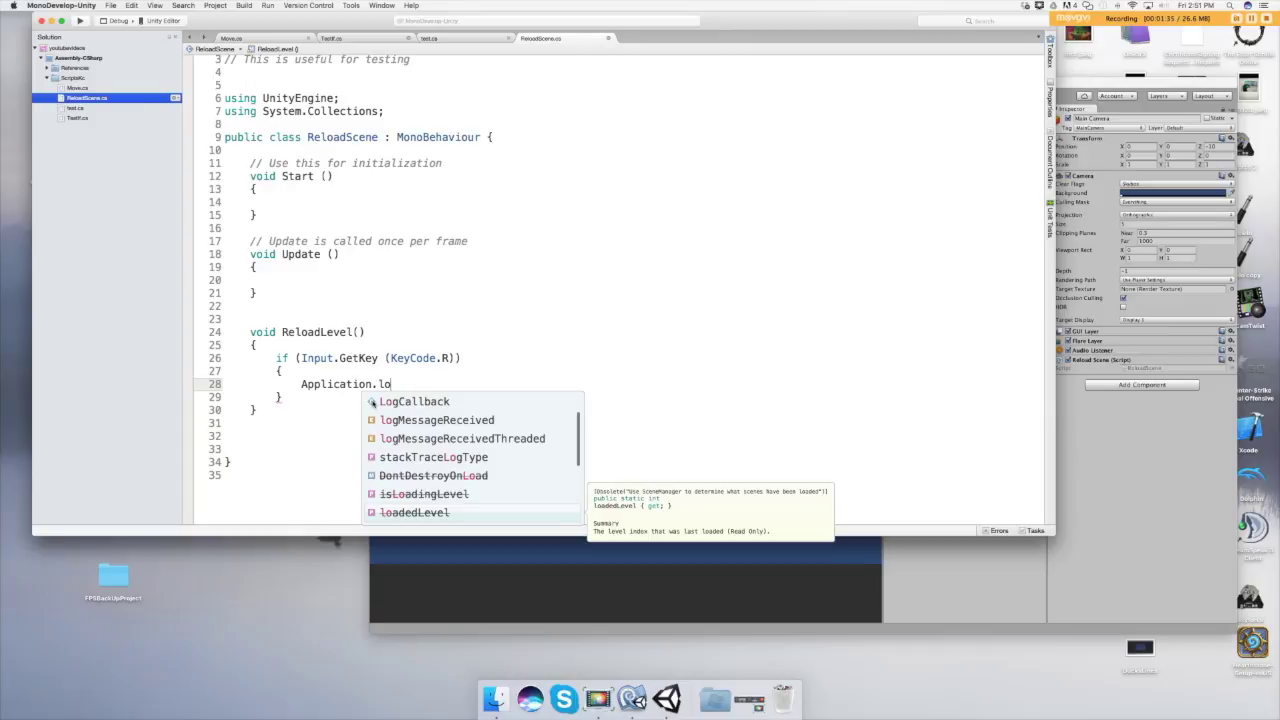
pyautogui.write('ad')
pyautogui.doubleClick(428, 485)
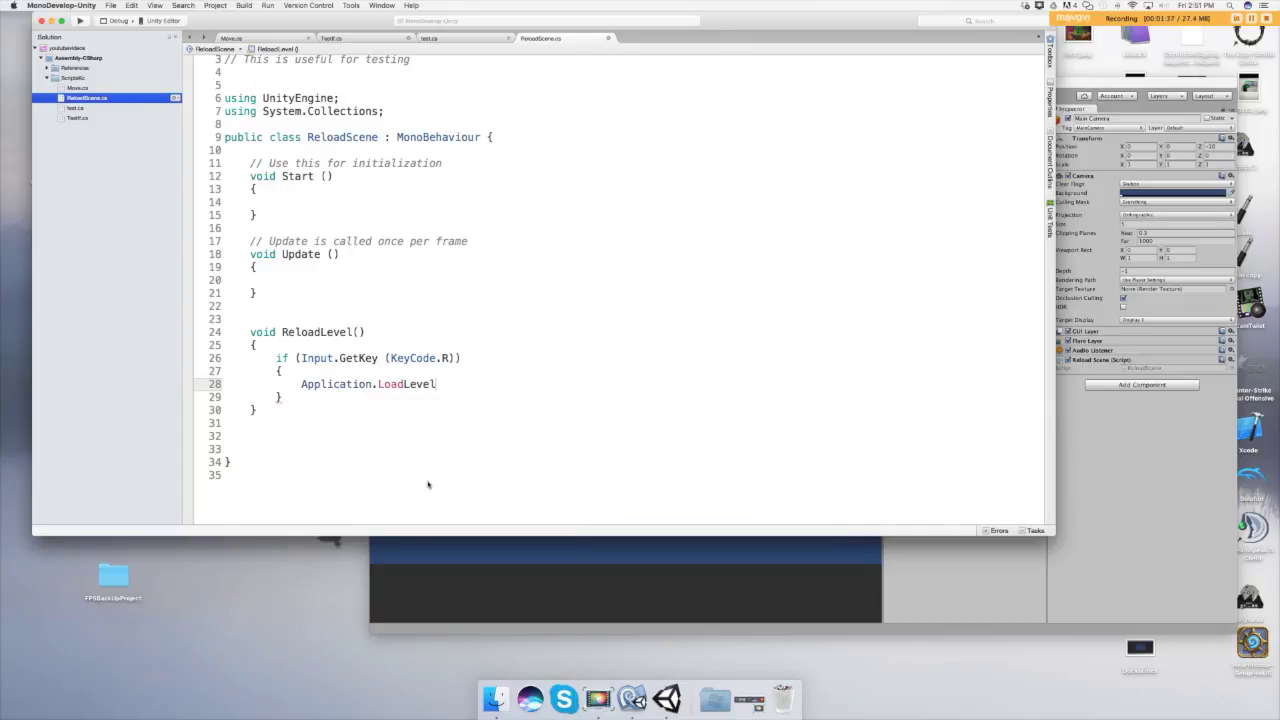
pyautogui.write('(')
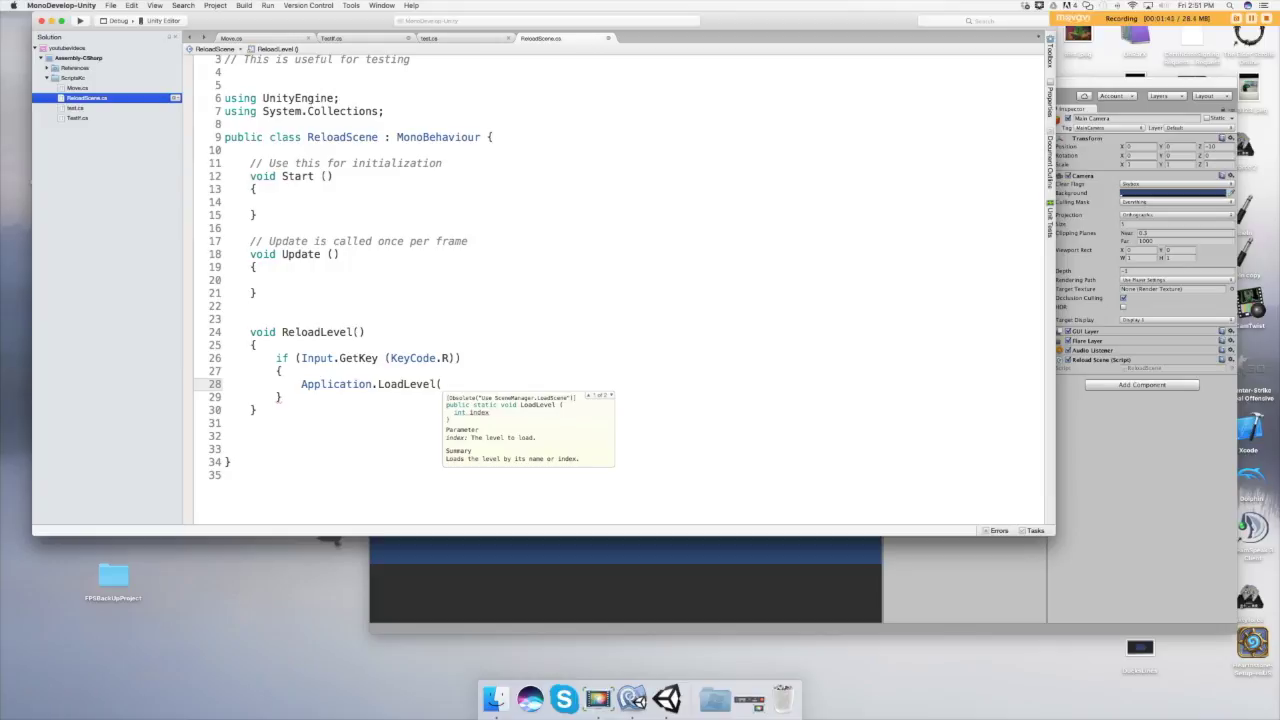
pyautogui.write('lo')
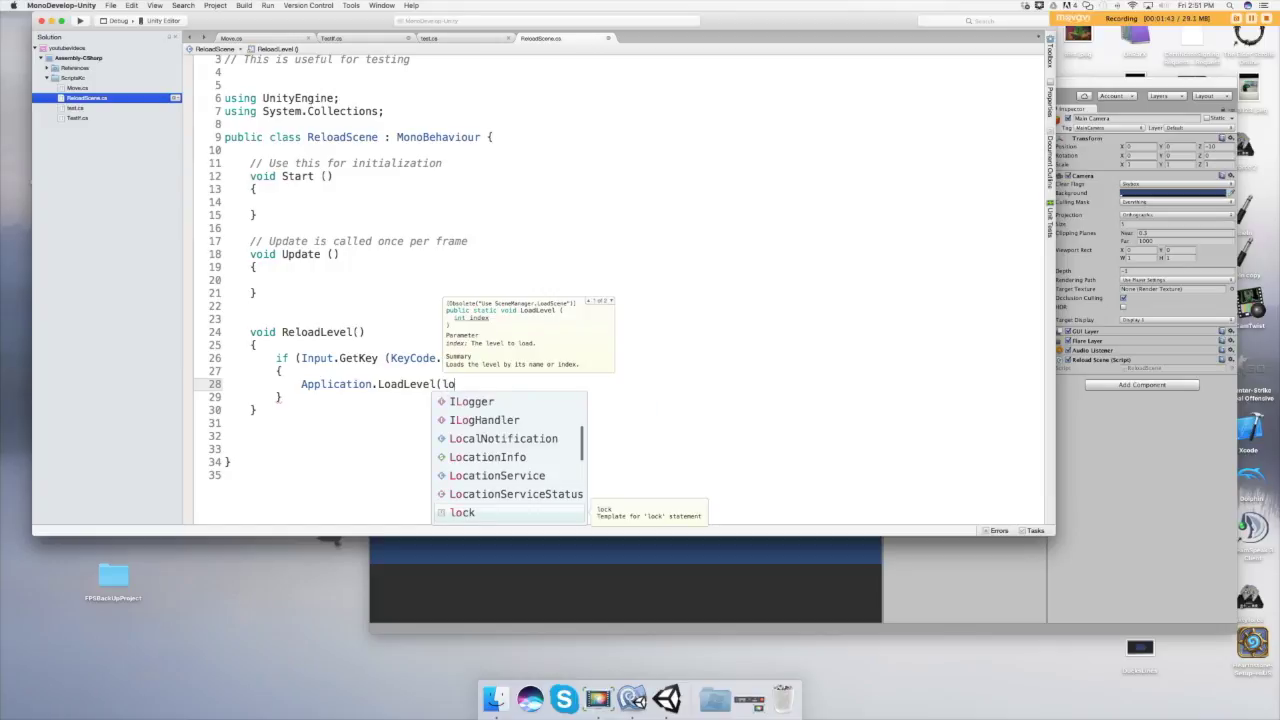
pyautogui.write('ad')
pyautogui.press('Return')
pyautogui.press('BackSpace')
pyautogui.press('BackSpace')
pyautogui.press('BackSpace')
pyautogui.press('BackSpace')
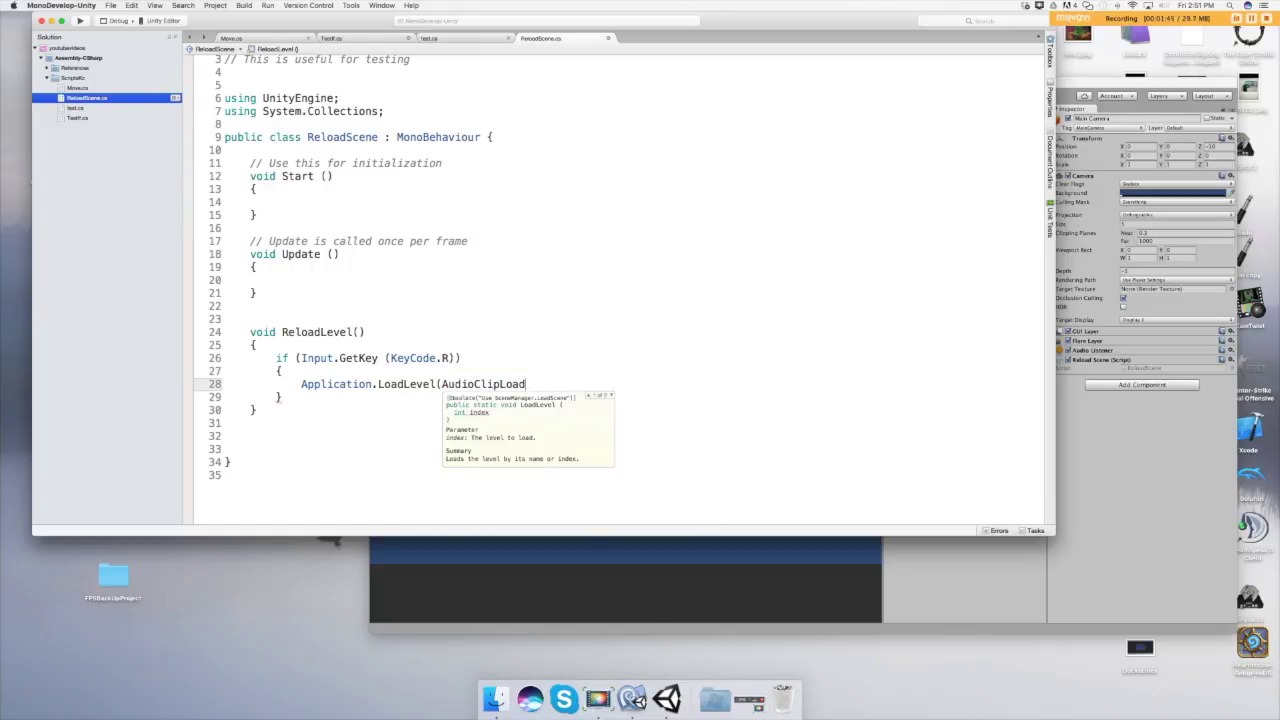
pyautogui.press('BackSpace')
pyautogui.press('BackSpace')
pyautogui.press('BackSpace')
pyautogui.press('BackSpace')
pyautogui.press('BackSpace')
pyautogui.press('BackSpace')
pyautogui.press('BackSpace')
pyautogui.press('BackSpace')
pyautogui.press('BackSpace')
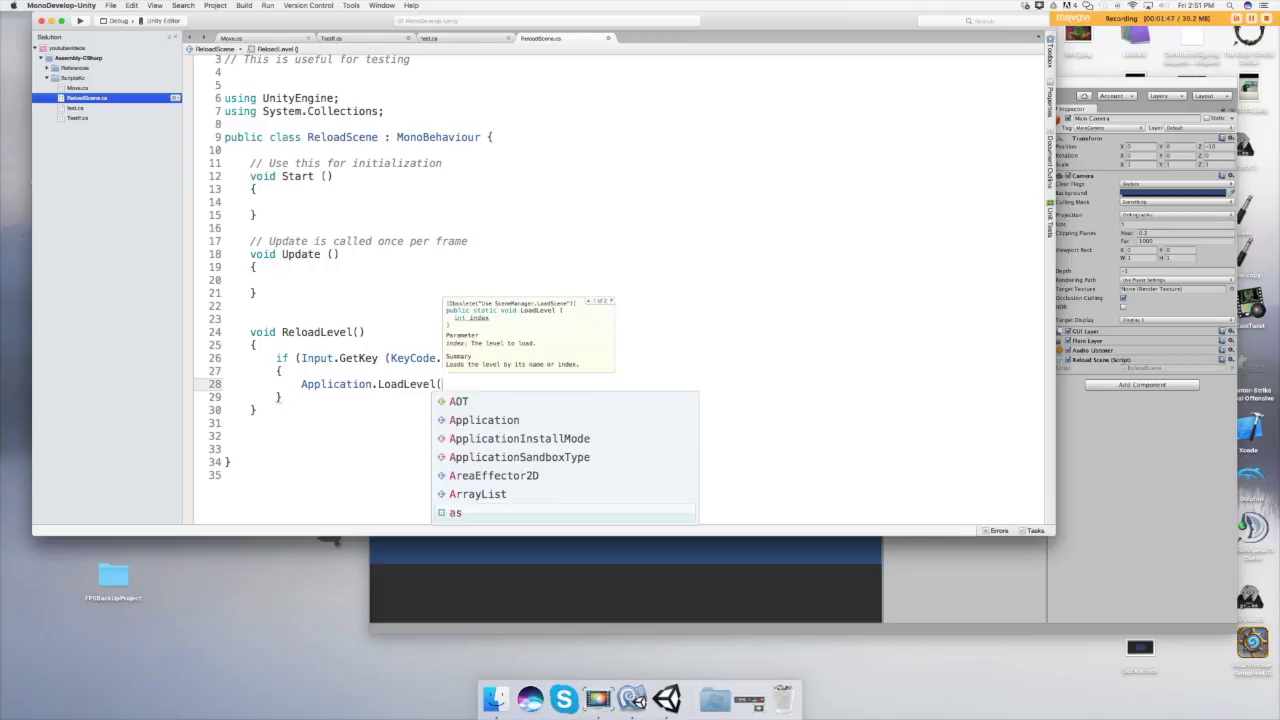
# - Pass Application.loadedLevel to LoadLevel and add the comment about pressing R to reload
pyautogui.write('appli')
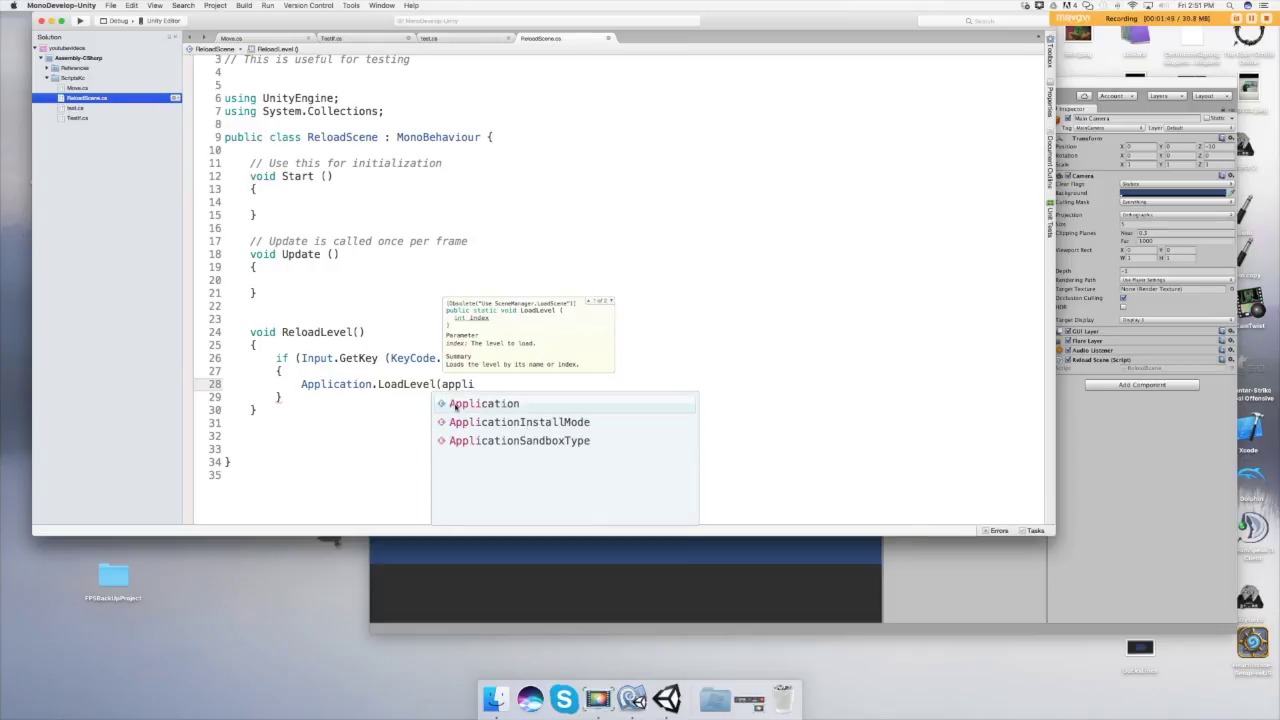
pyautogui.press('Return')
pyautogui.write('.l')
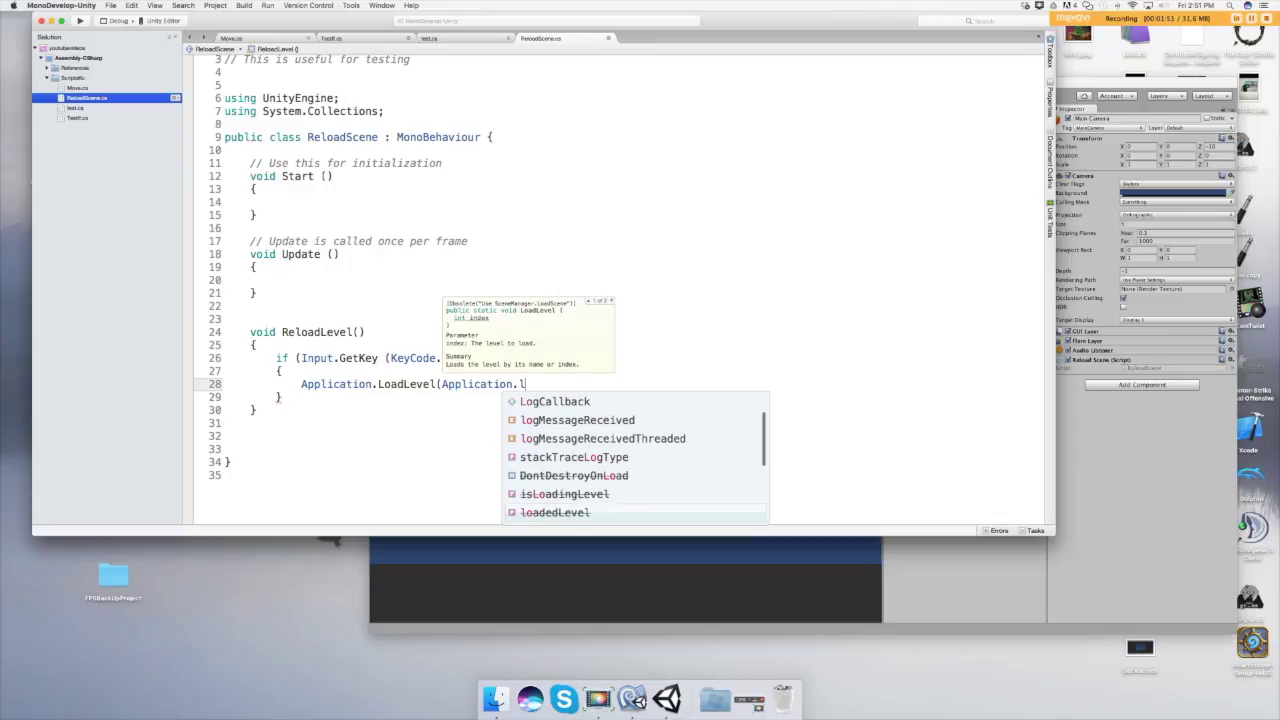
pyautogui.write('o')
pyautogui.press('Escape')
pyautogui.write('a')
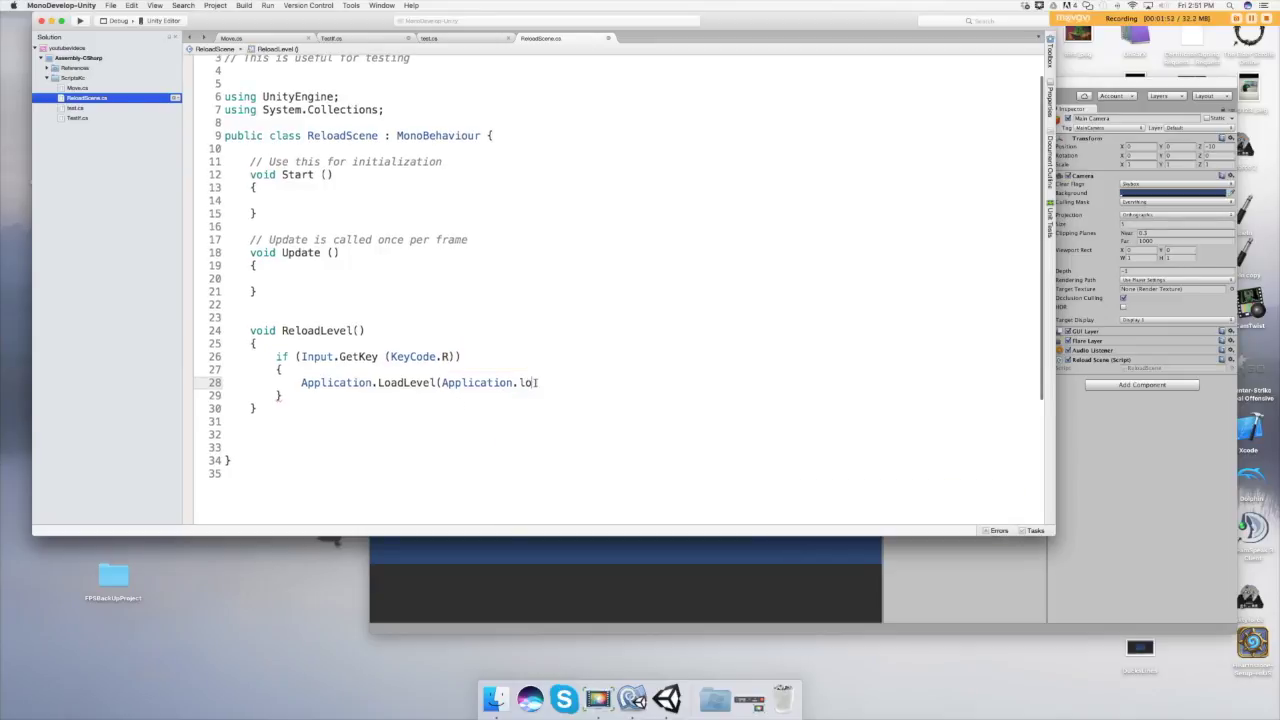
pyautogui.write('ded')
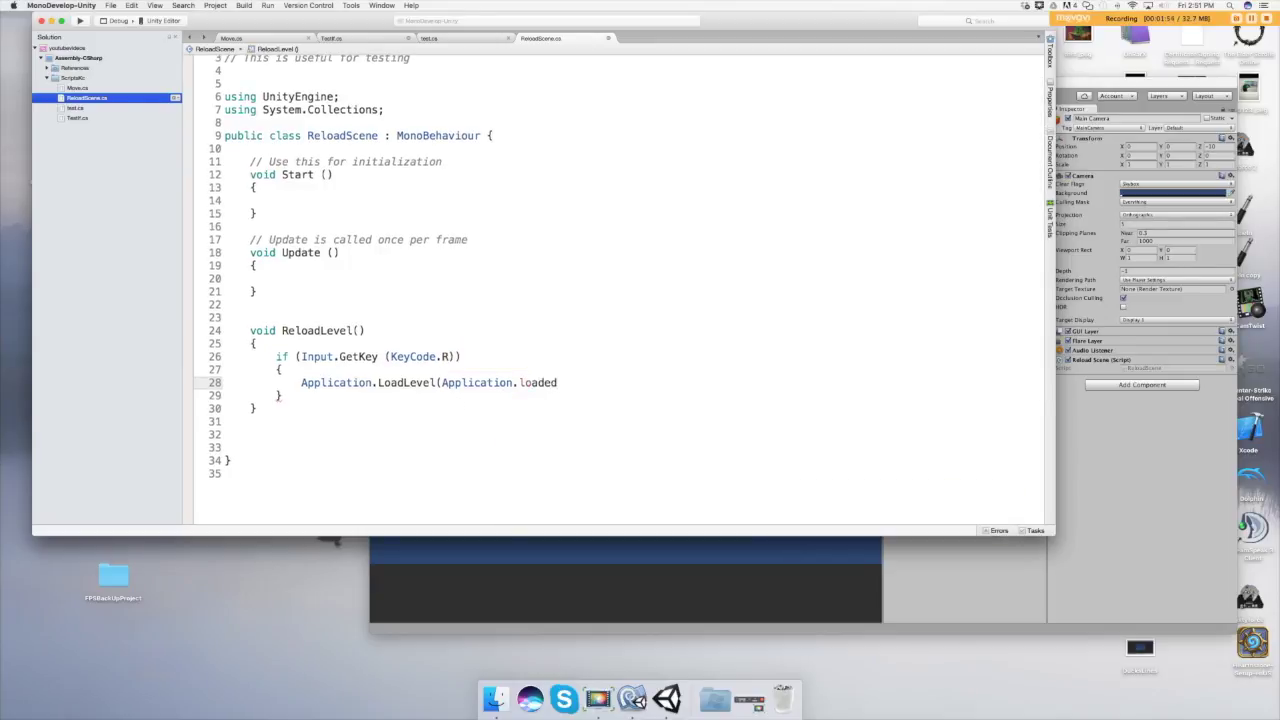
pyautogui.press('BackSpace')
pyautogui.press('BackSpace')
pyautogui.press('BackSpace')
pyautogui.press('BackSpace')
pyautogui.press('BackSpace')
pyautogui.press('BackSpace')
pyautogui.write('lo')
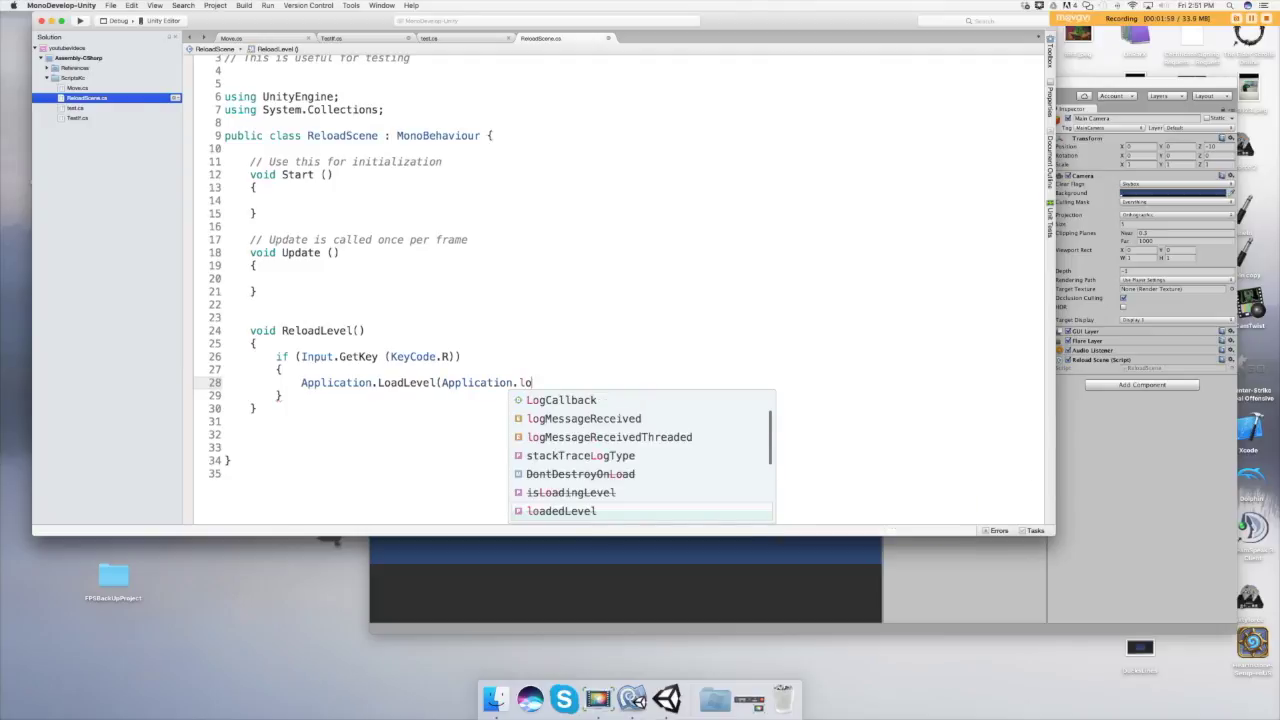
pyautogui.write('a')
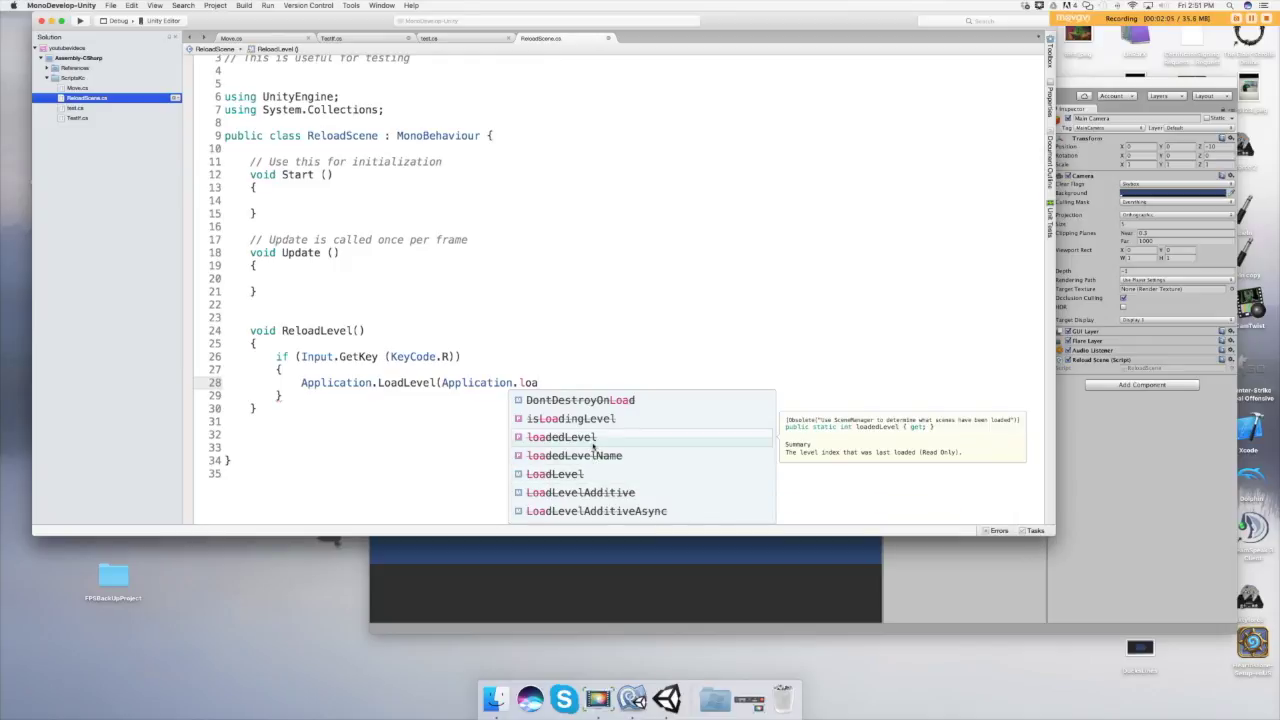
pyautogui.click(544, 440)
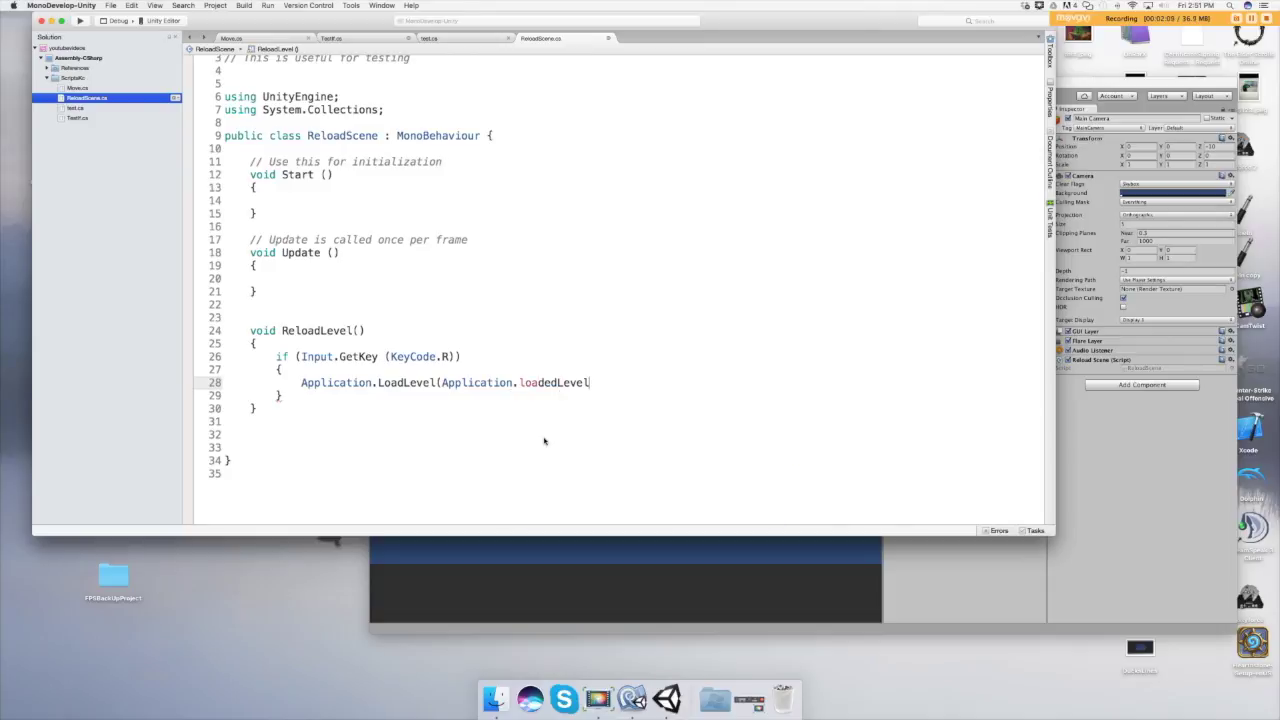
pyautogui.write(')')
pyautogui.write('; ')
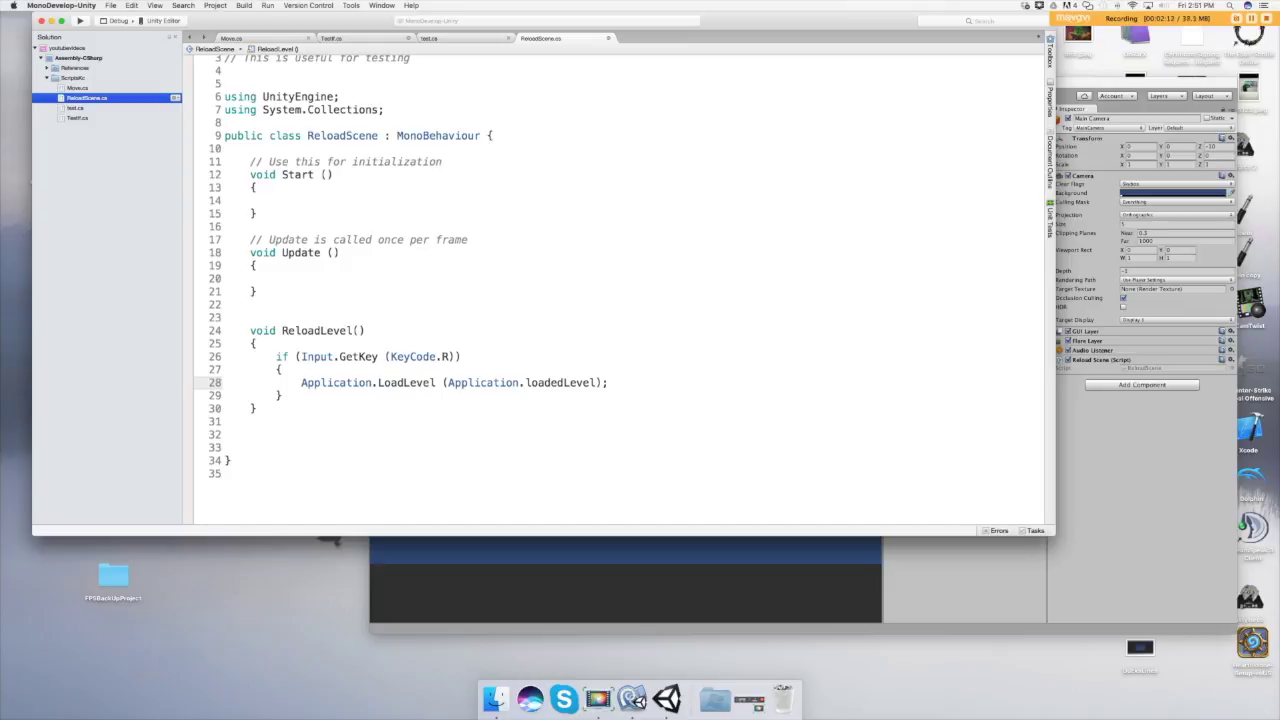
pyautogui.write('// ')
pyautogui.write('press ')
pyautogui.write('R on the ke')
pyautogui.write('yboard to r')
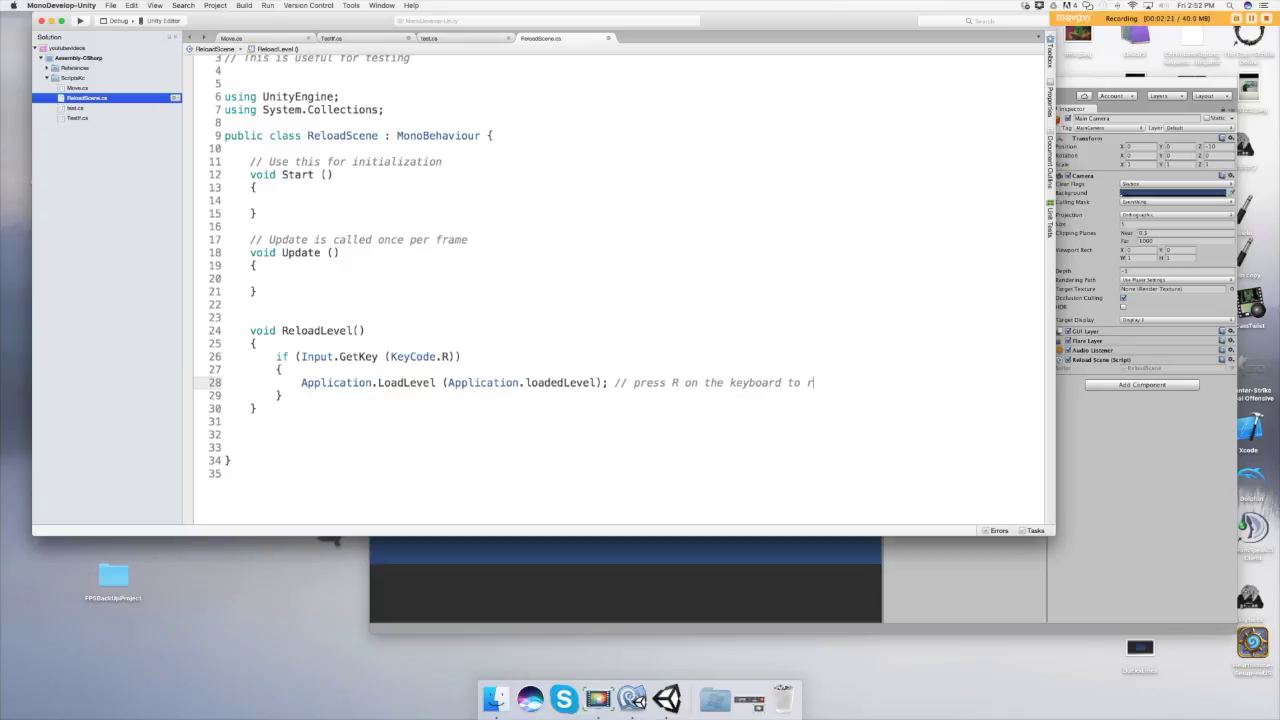
pyautogui.write('eload the ')
pyautogui.write('current level')
# - Call ReloadLevel(); in the Update body and save the ReloadScene script
pyautogui.scroll(-1, 470, 450)
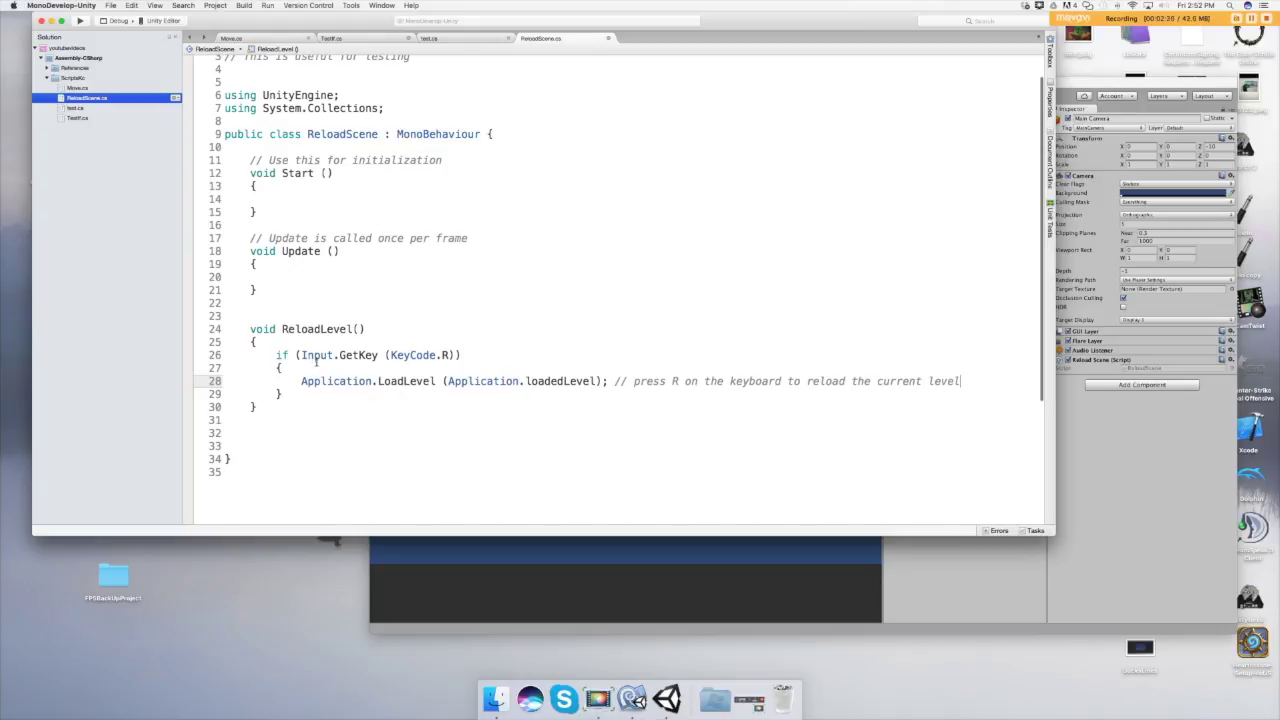
pyautogui.click(295, 275)
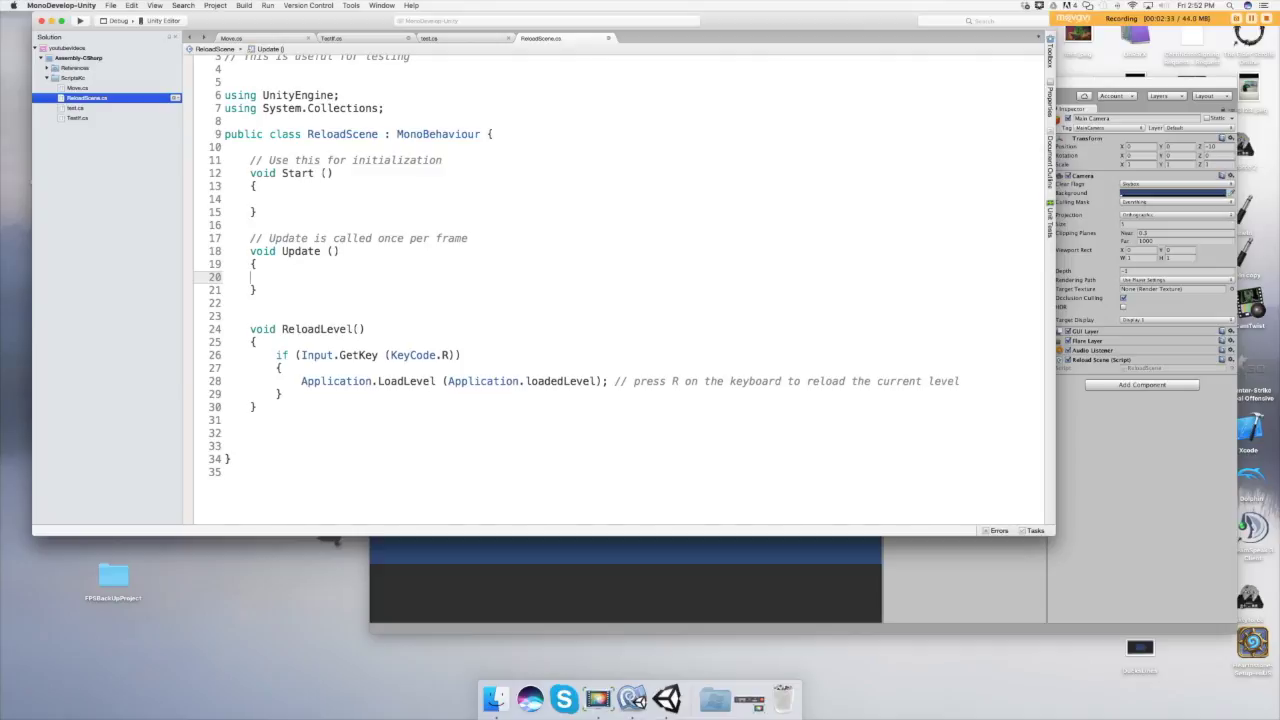
pyautogui.write('Reload')
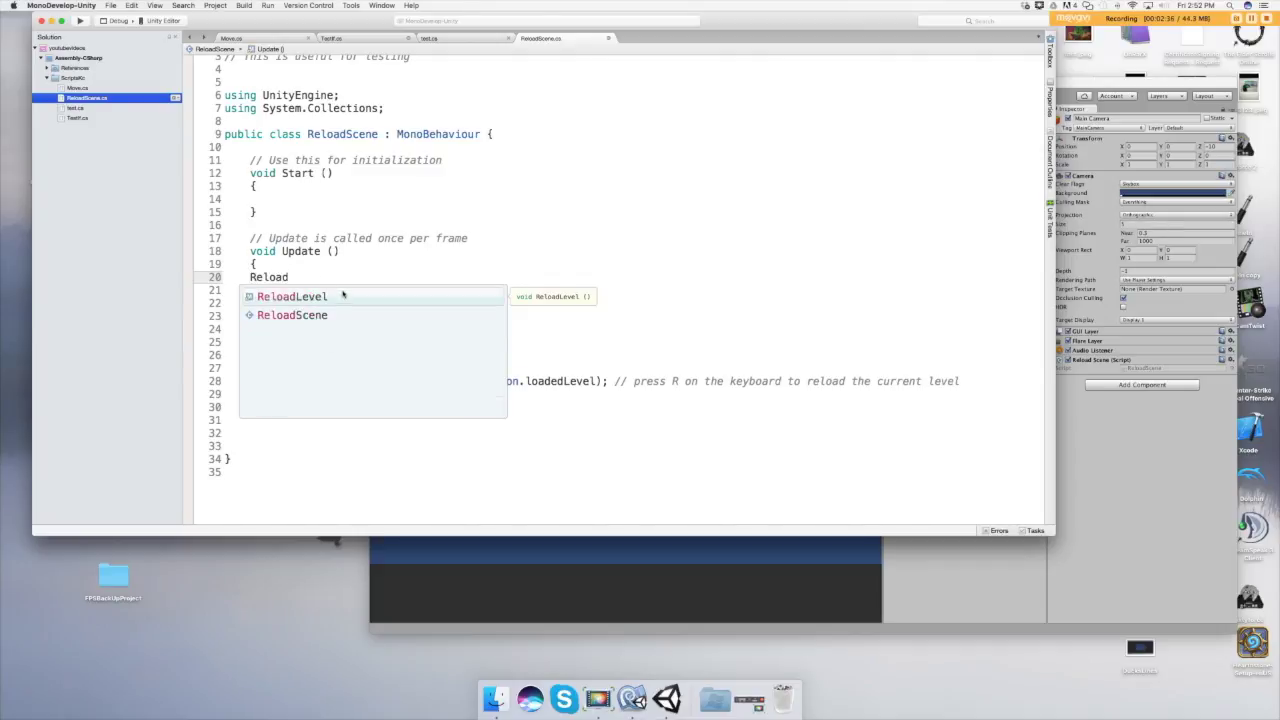
pyautogui.click(341, 296)
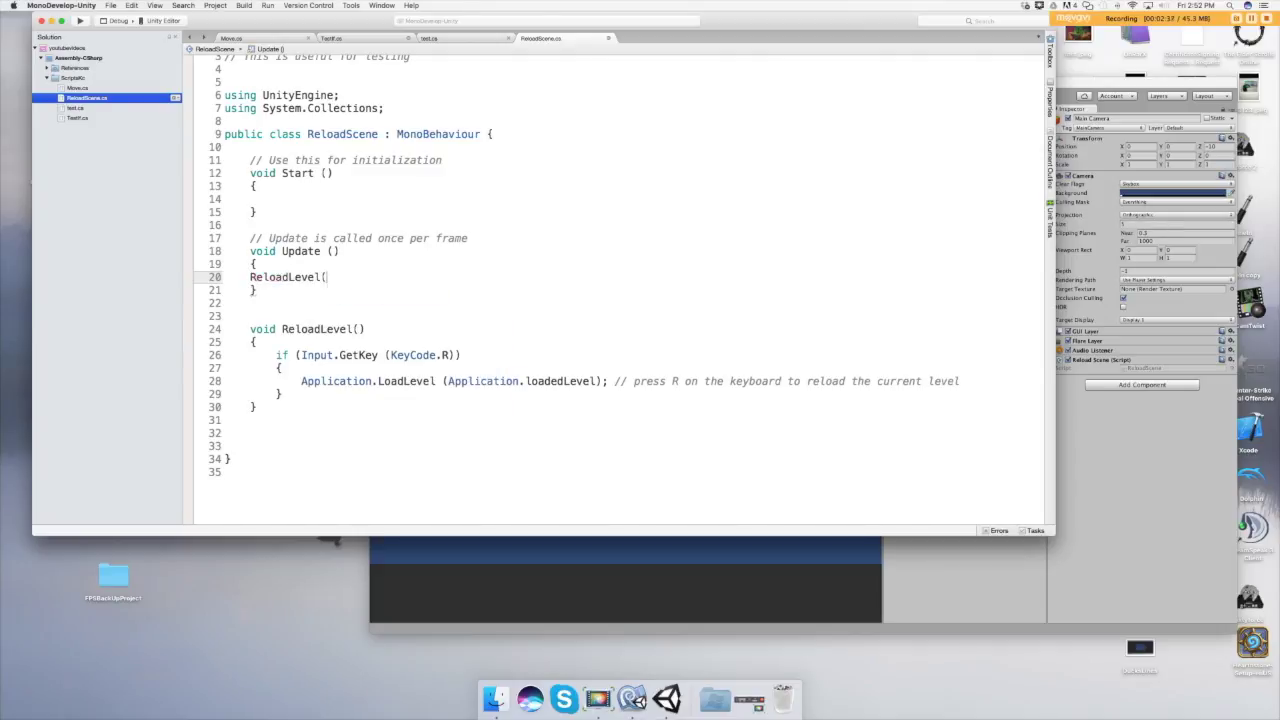
pyautogui.write('();')
pyautogui.click(111, 5)
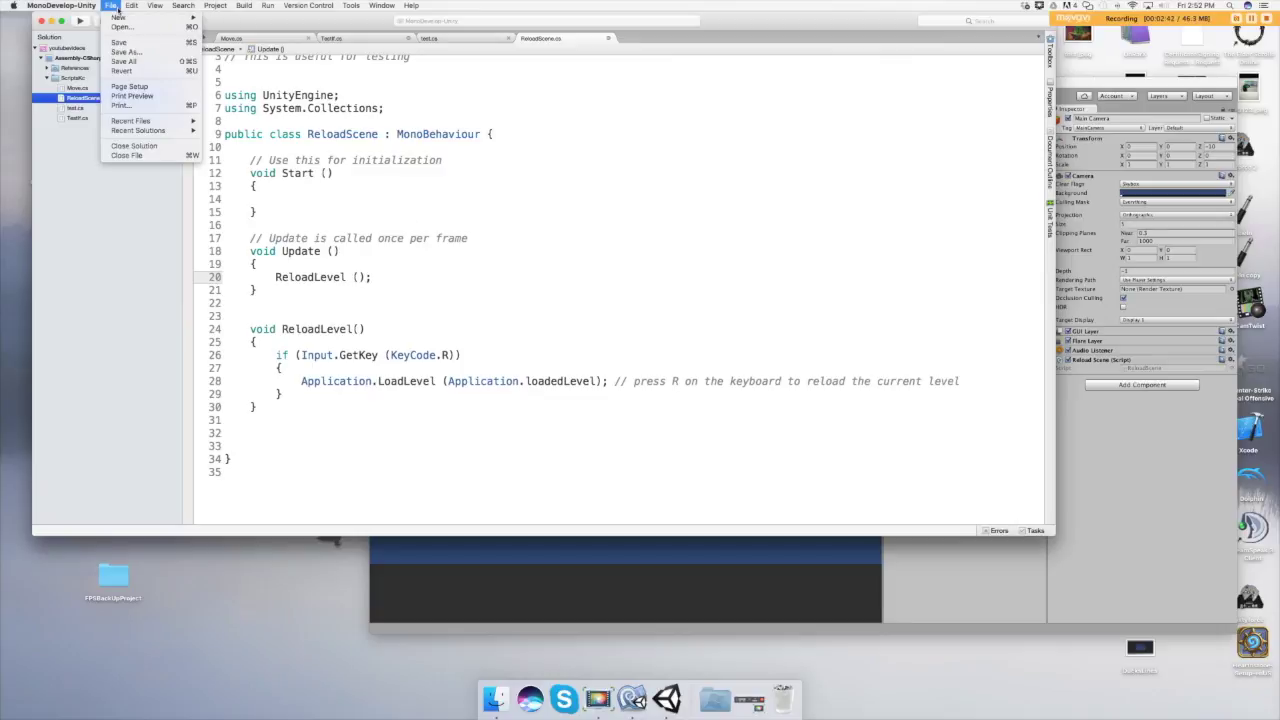
pyautogui.click(142, 43)
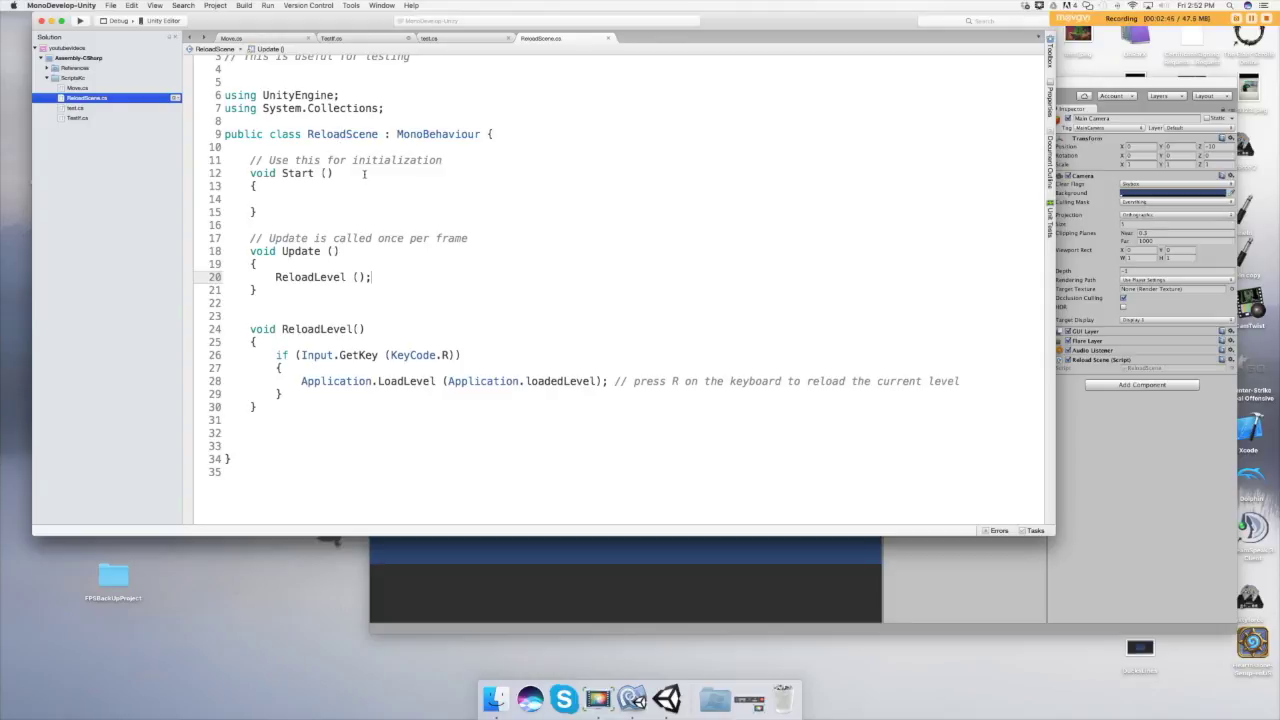
# - Switch to Unity, enter Play mode, and move the cube with the arrow keys
pyautogui.click(1135, 484)
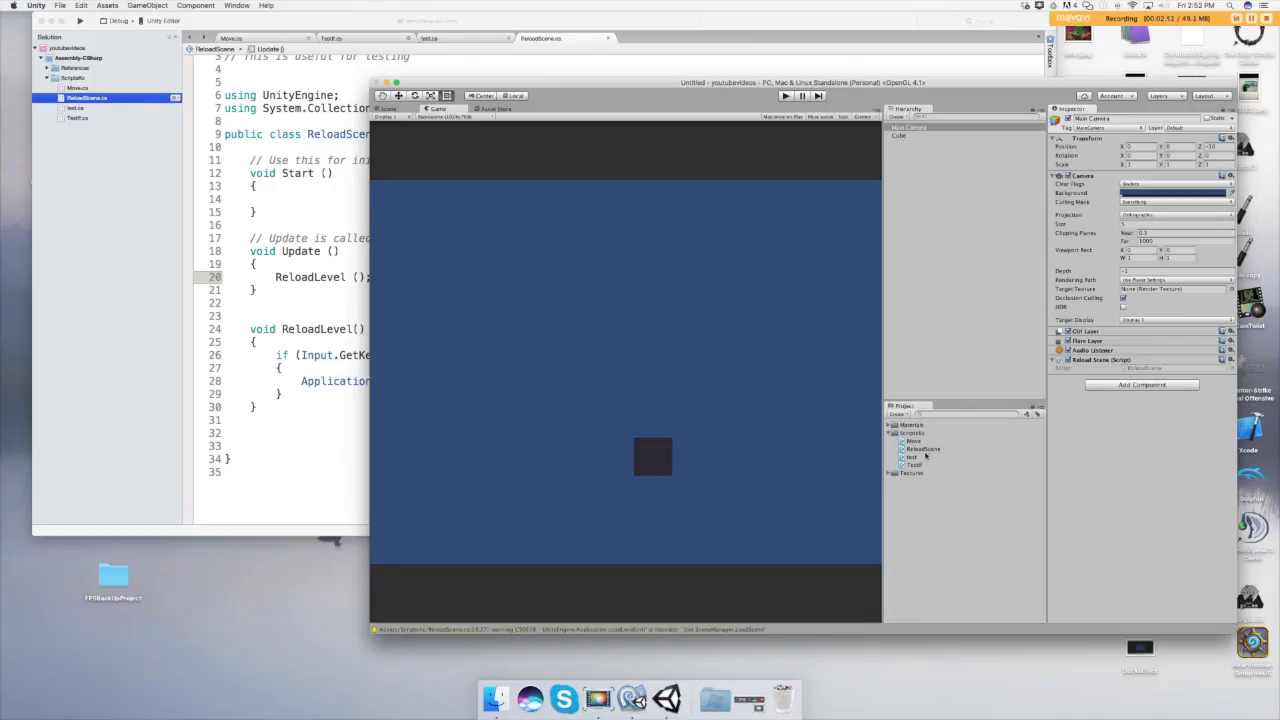
pyautogui.moveTo(929, 453); pyautogui.dragTo(931, 377)
pyautogui.click(786, 96)
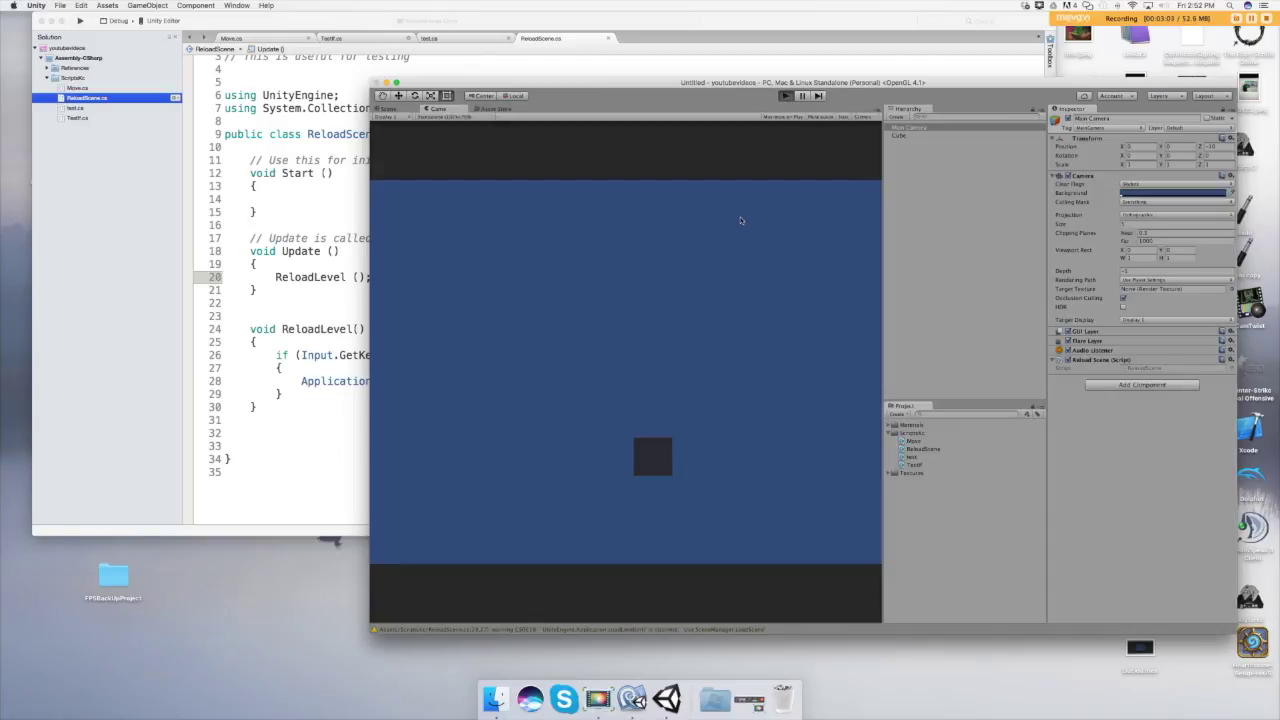
pyautogui.press('Left')
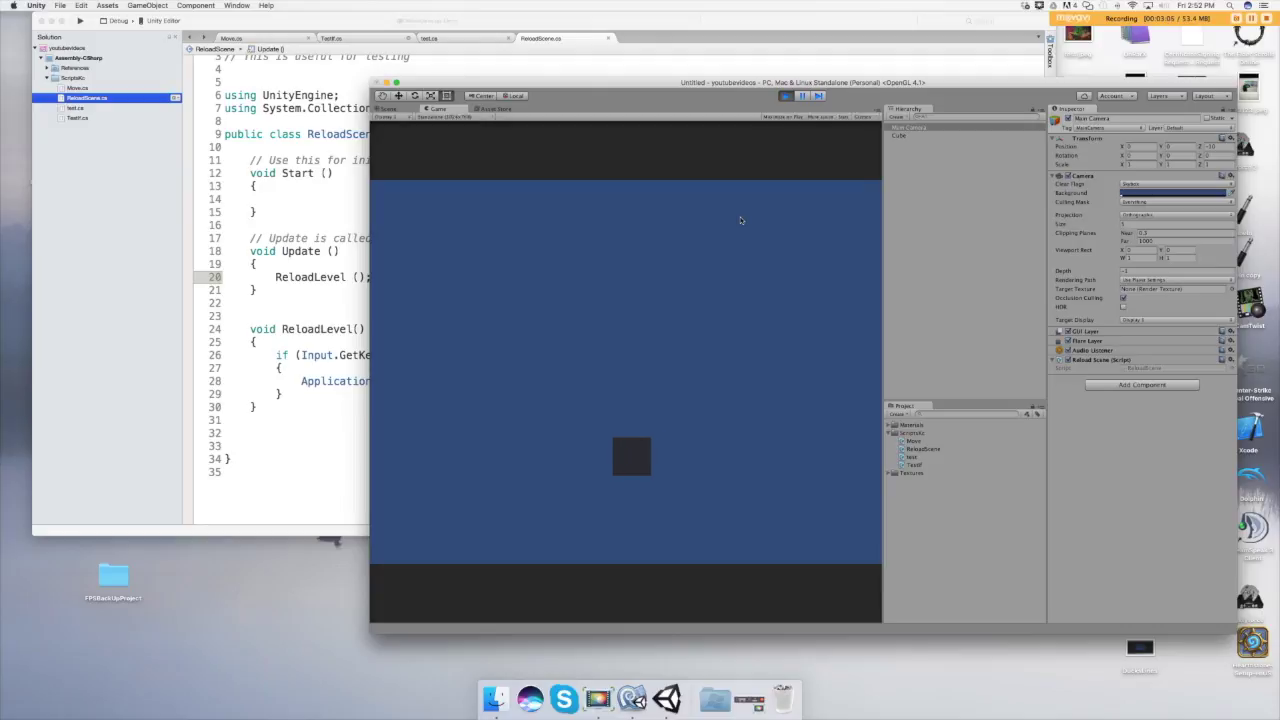
pyautogui.press('Up')
pyautogui.press('Right')
pyautogui.press('Left')
pyautogui.press('Down')
pyautogui.press('Up')
pyautogui.press('Down')
pyautogui.press('Right')
pyautogui.press('Left')
pyautogui.press('Up')
# - Press R between cube moves to reset it, then toggle Play mode off
pyautogui.press('r')
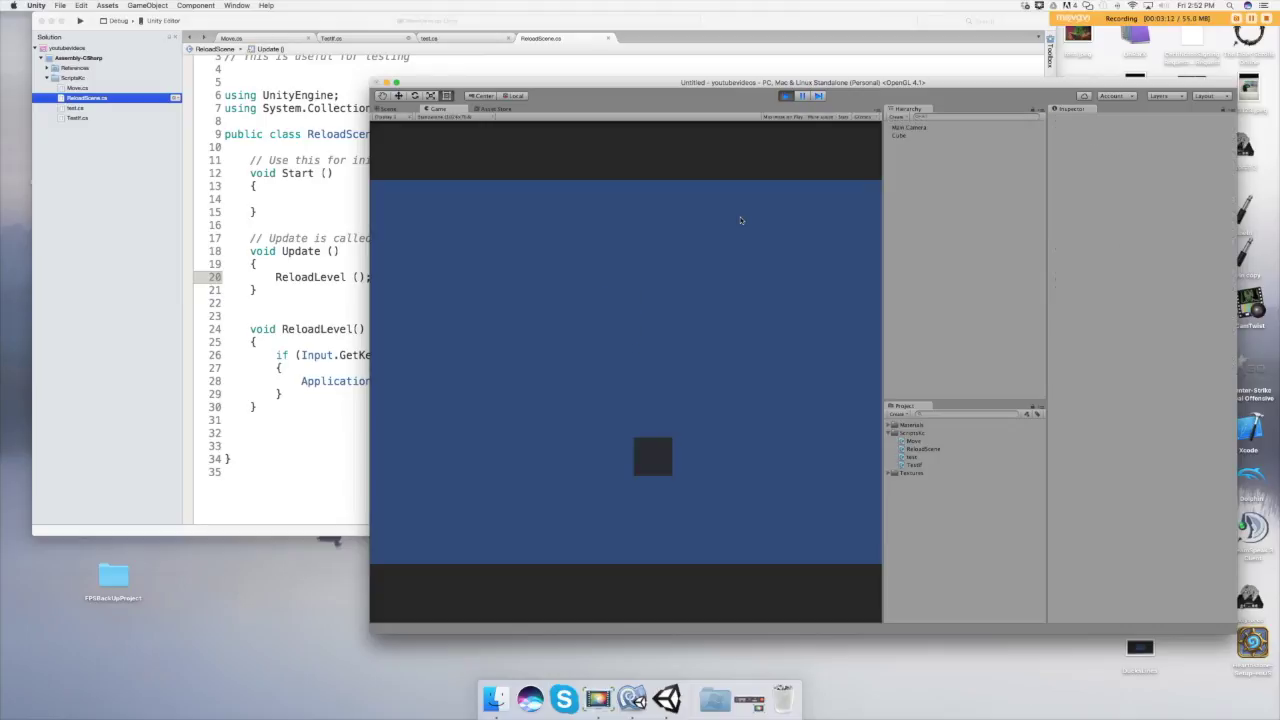
pyautogui.press('Left')
pyautogui.press('Up')
pyautogui.press('Up')
pyautogui.press('Left')
pyautogui.press('r')
pyautogui.press('Right')
pyautogui.press('Up')
pyautogui.press('r')
pyautogui.press('Up')
pyautogui.press('Up')
pyautogui.press('r')
pyautogui.press('Up')
pyautogui.press('Up')
pyautogui.press('Left')
pyautogui.press('Right')
pyautogui.press('Down')
pyautogui.click(787, 96)
pyautogui.click(786, 97)
pyautogui.click(786, 97)
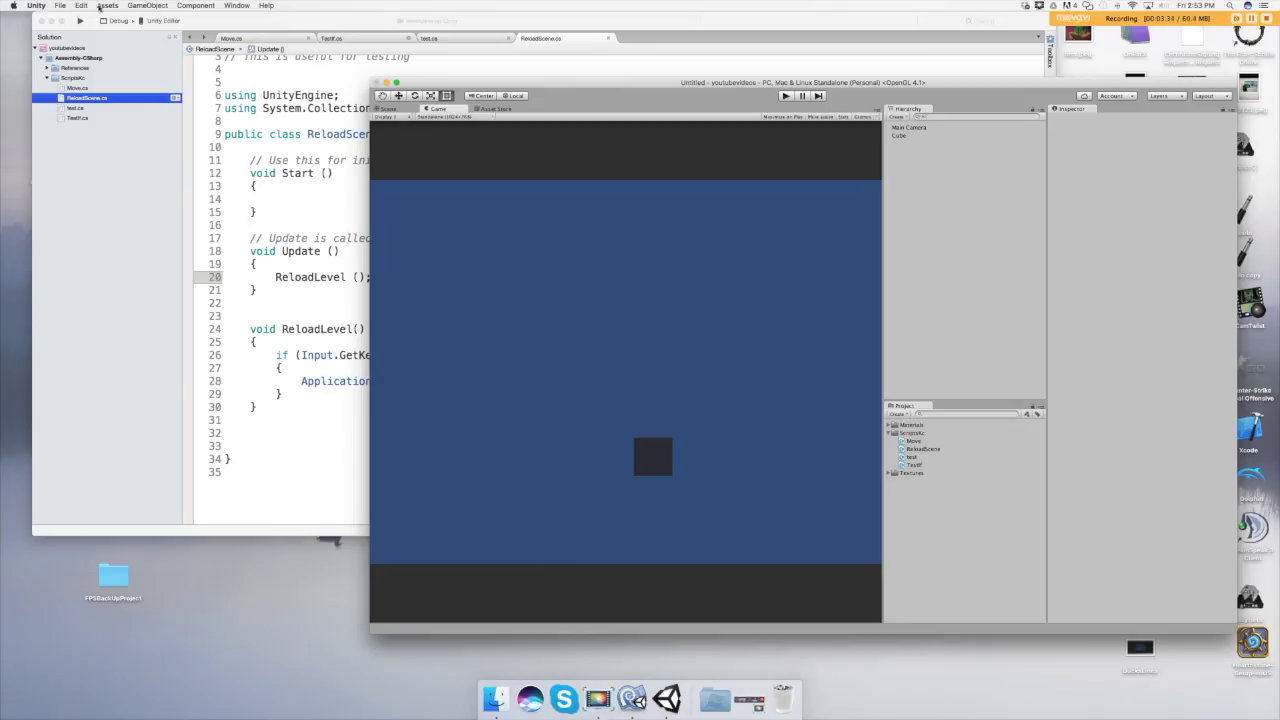
# - Save the Unity scene as 'Test', then return to MonoDevelop
pyautogui.click(59, 5)
pyautogui.click(76, 42)
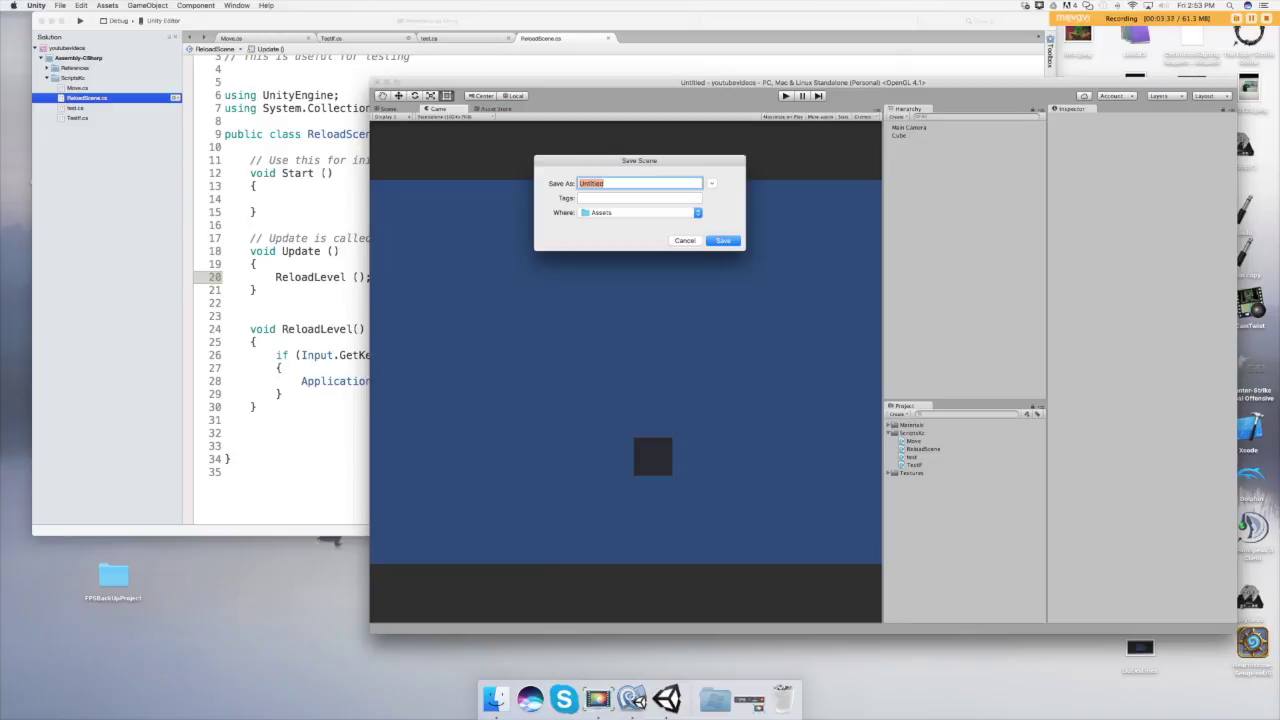
pyautogui.write('Test')
pyautogui.press('Return')
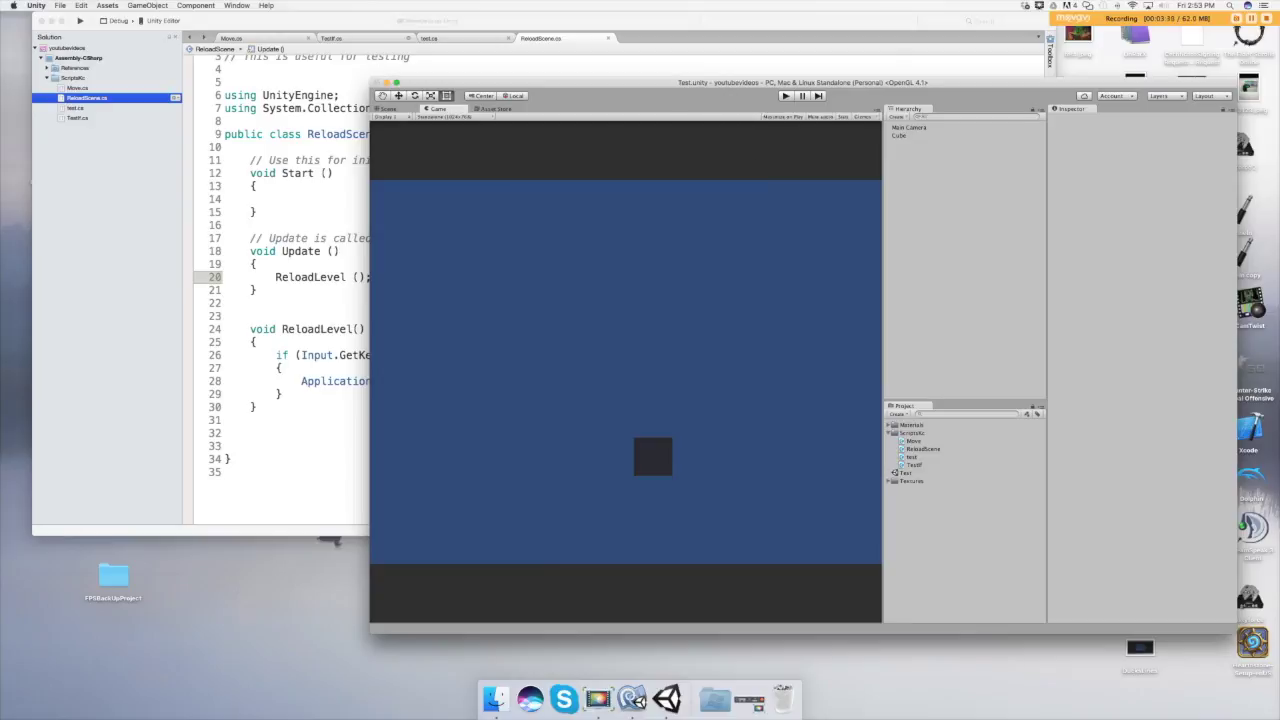
pyautogui.click(632, 697)
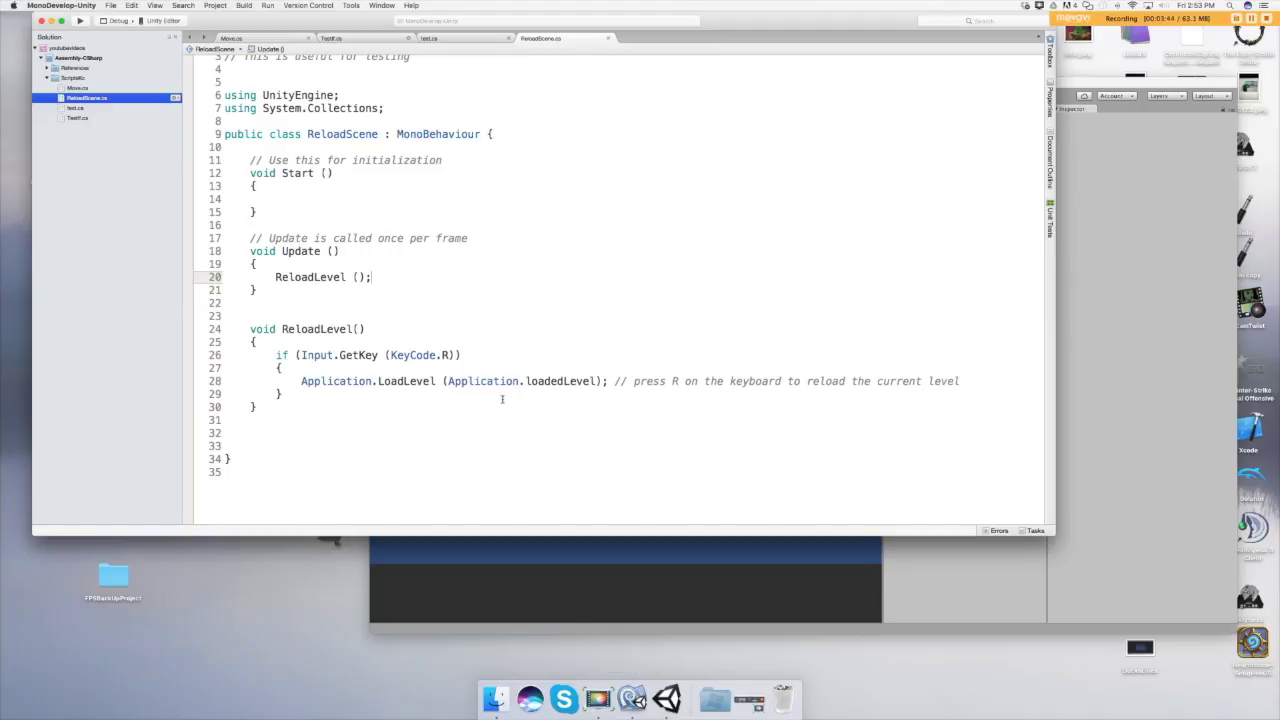
# - Replace the LoadLevel argument Application.loadedLevel with "Test" and save the script
pyautogui.click(595, 381)
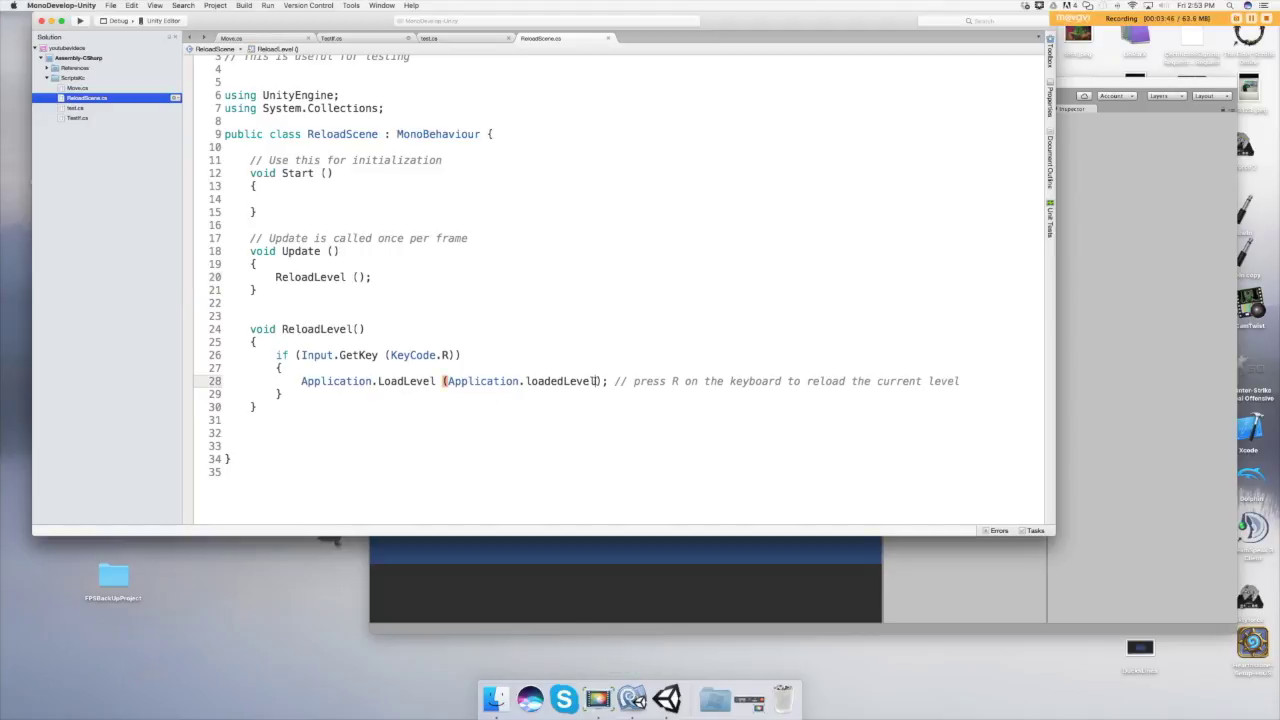
pyautogui.press('BackSpace')
pyautogui.press('BackSpace')
pyautogui.press('BackSpace')
pyautogui.press('BackSpace')
pyautogui.press('BackSpace')
pyautogui.press('BackSpace')
pyautogui.press('BackSpace')
pyautogui.press('BackSpace')
pyautogui.press('BackSpace')
pyautogui.press('BackSpace')
pyautogui.press('BackSpace')
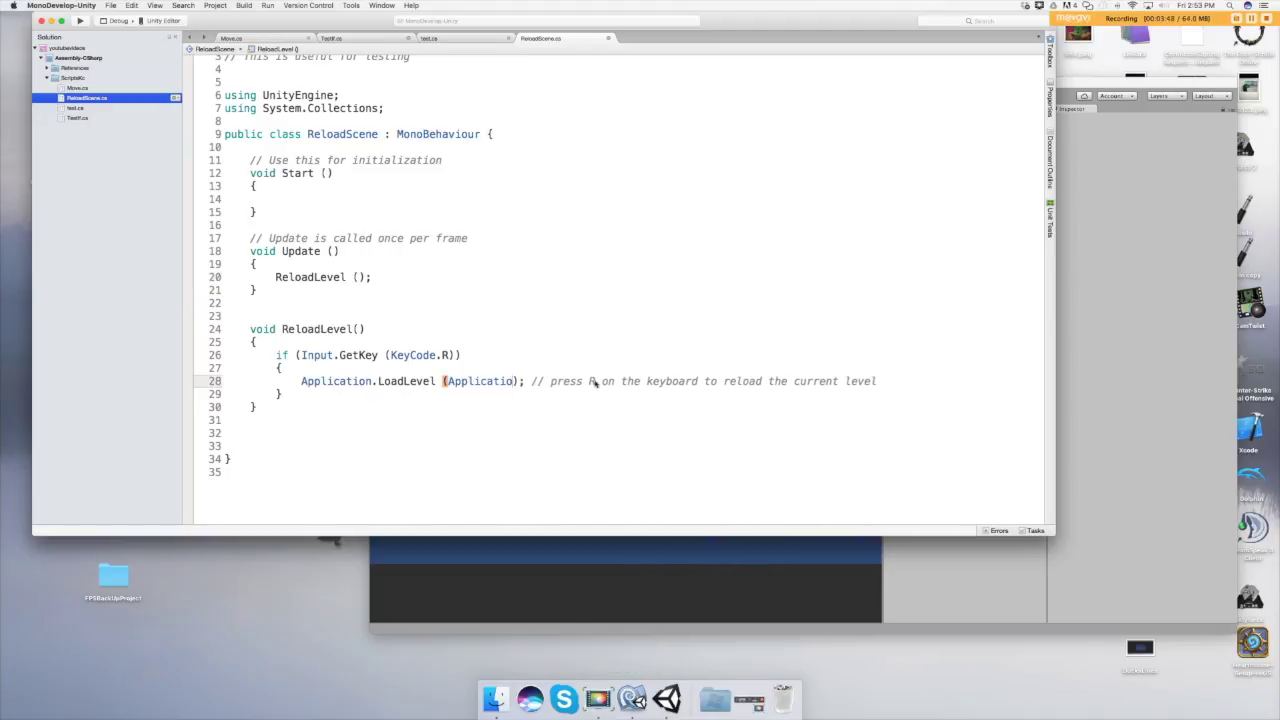
pyautogui.press('BackSpace')
pyautogui.press('BackSpace')
pyautogui.press('BackSpace')
pyautogui.press('BackSpace')
pyautogui.press('BackSpace')
pyautogui.press('BackSpace')
pyautogui.press('BackSpace')
pyautogui.press('BackSpace')
pyautogui.press('BackSpace')
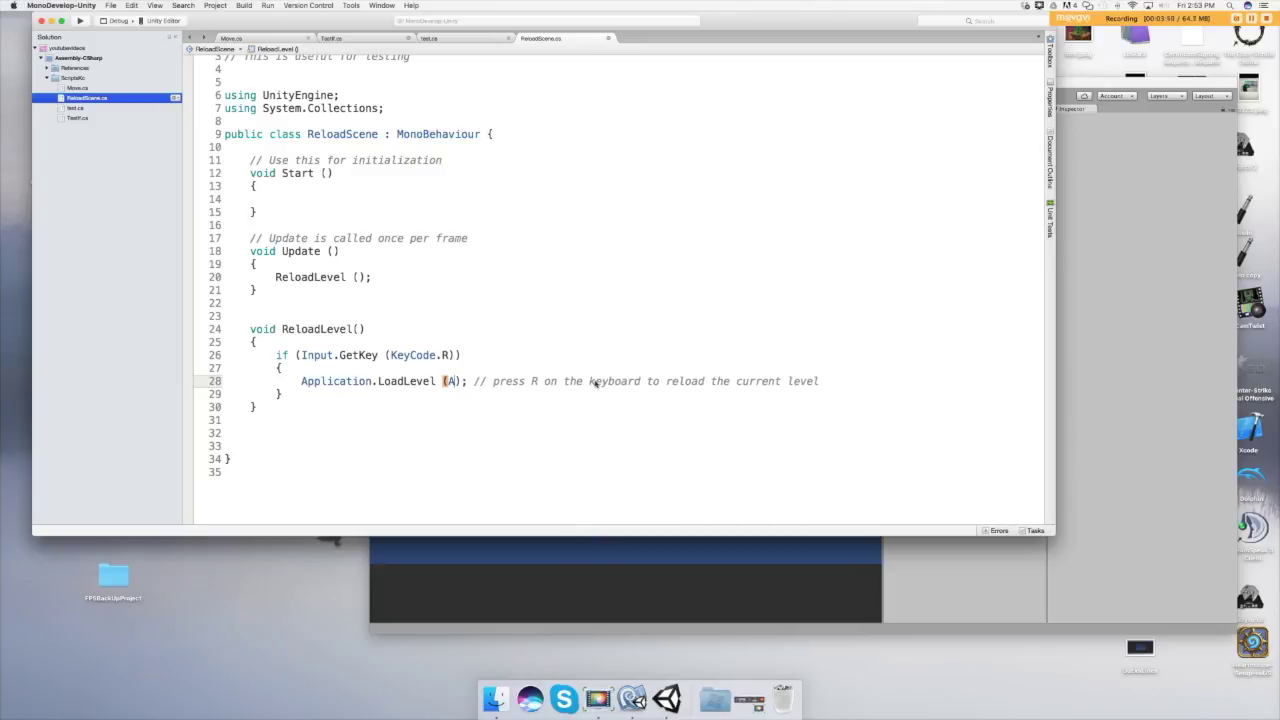
pyautogui.press('BackSpace')
pyautogui.write('"')
pyautogui.write('T')
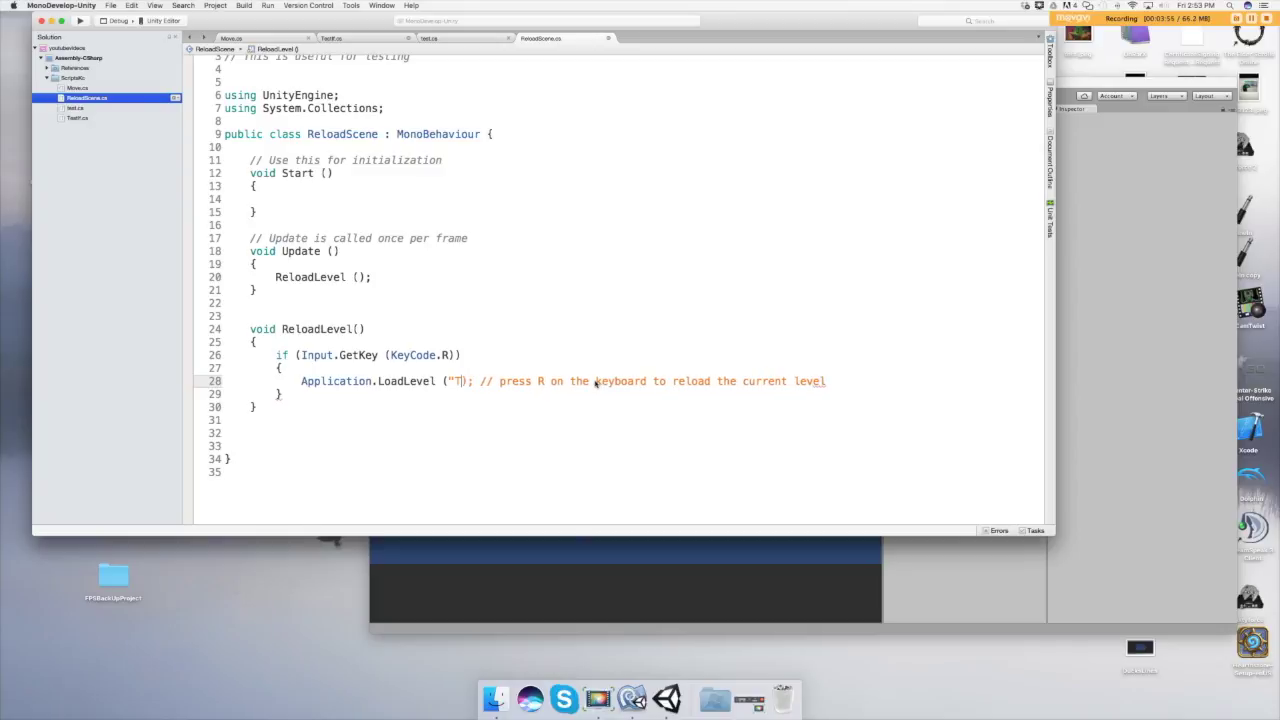
pyautogui.write('est"')
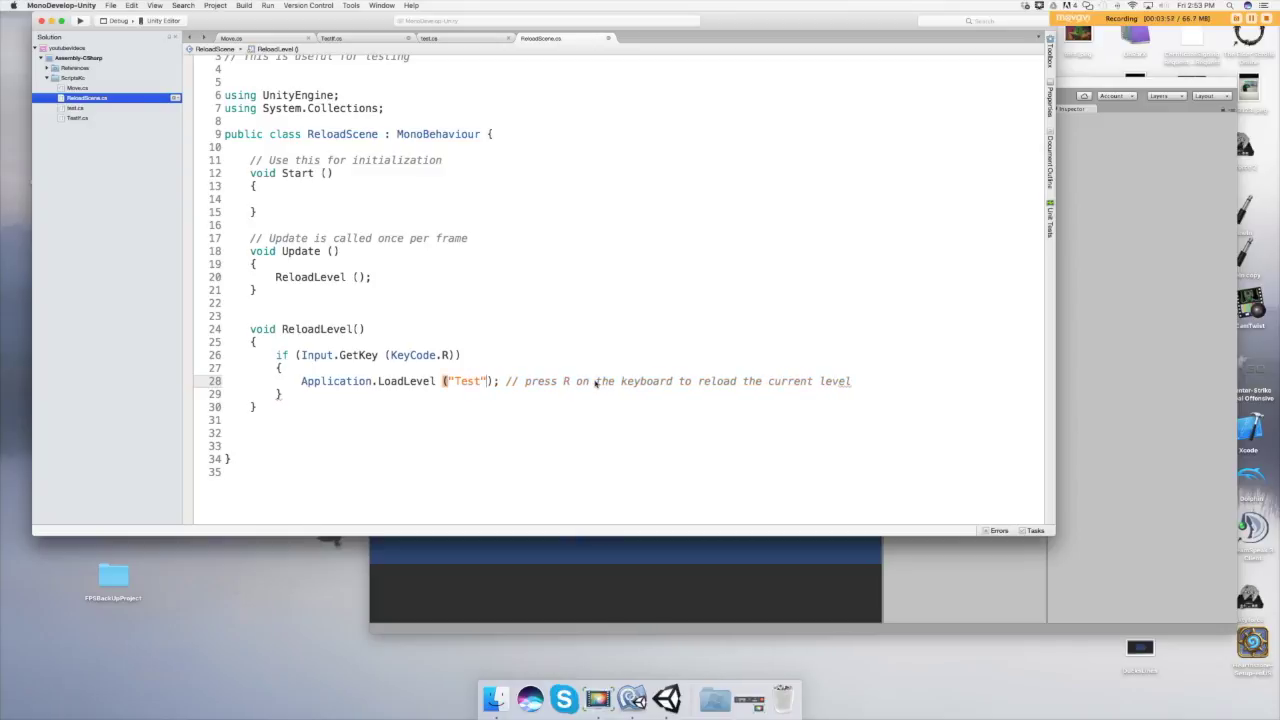
pyautogui.click(110, 5)
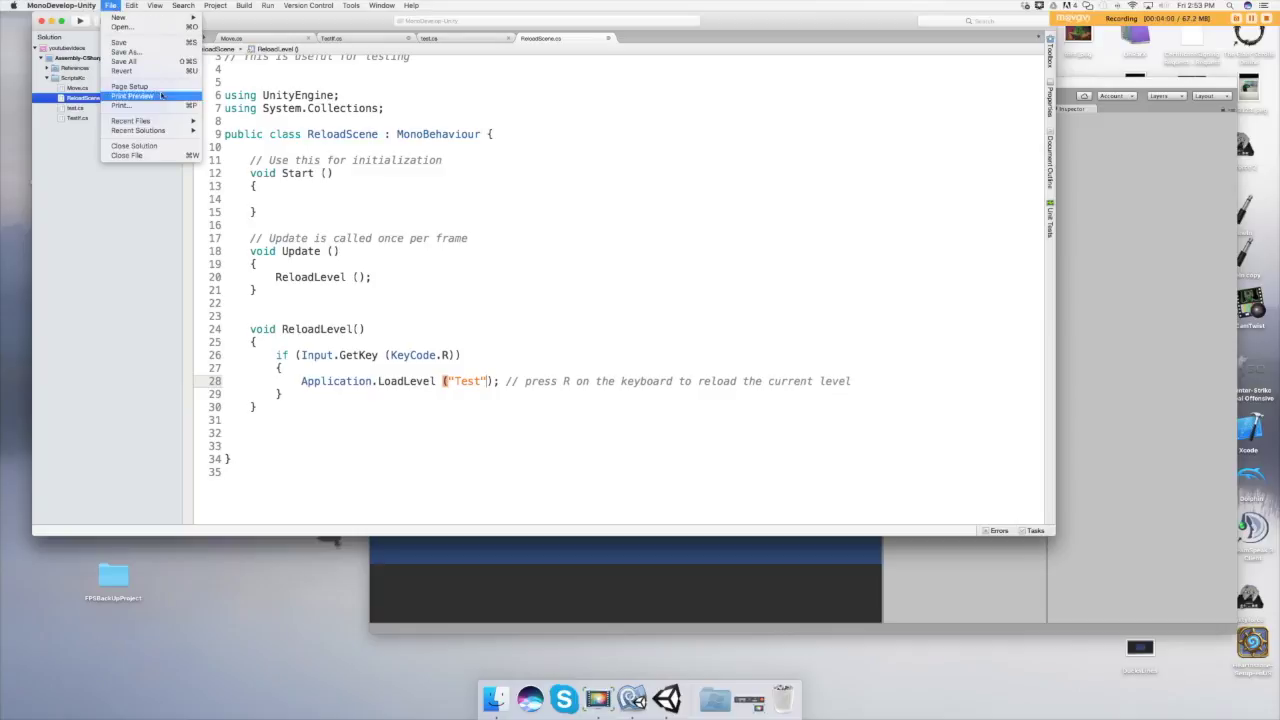
pyautogui.click(122, 43)
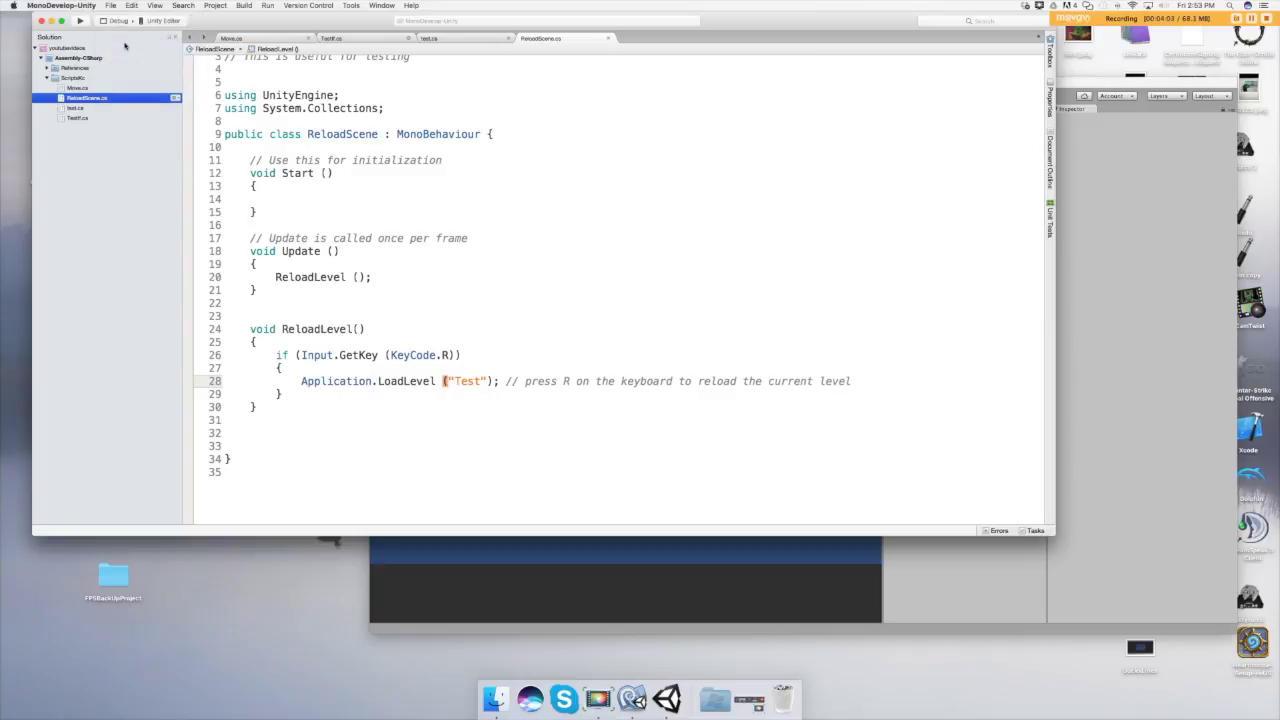
# - Play the Test scene in Unity and press R to reset the cube
pyautogui.click(608, 562)
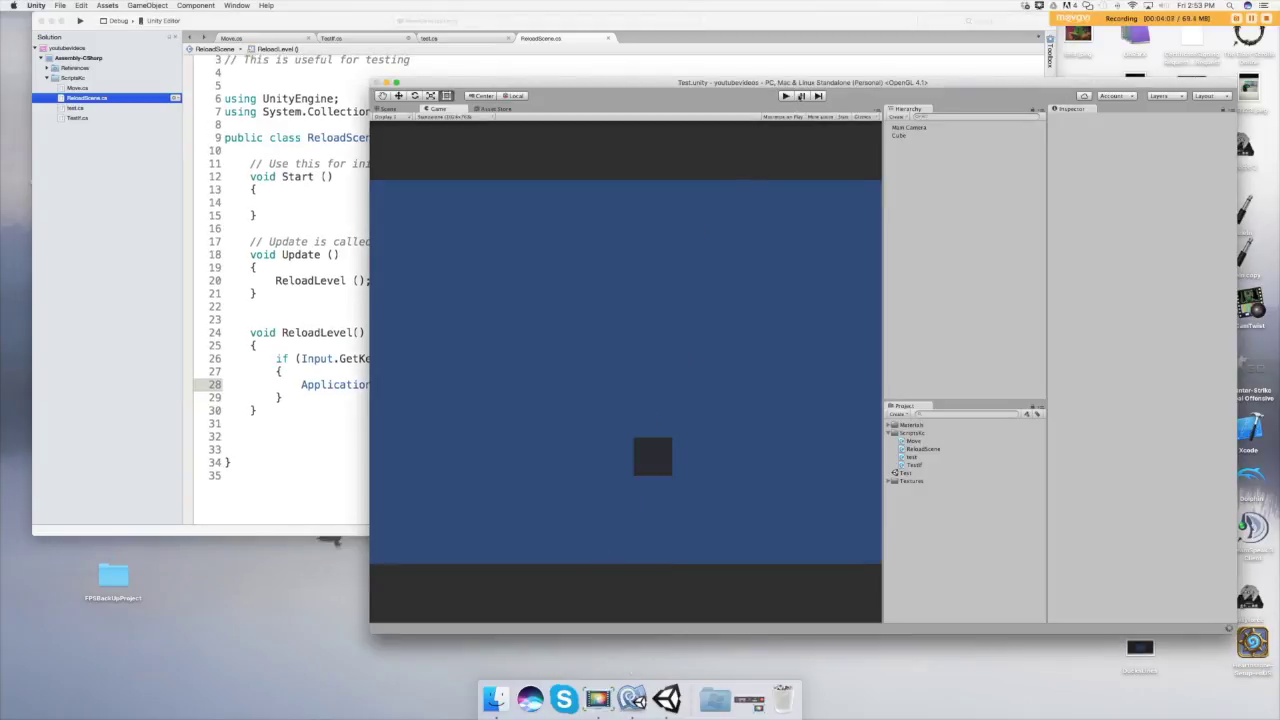
pyautogui.click(786, 96)
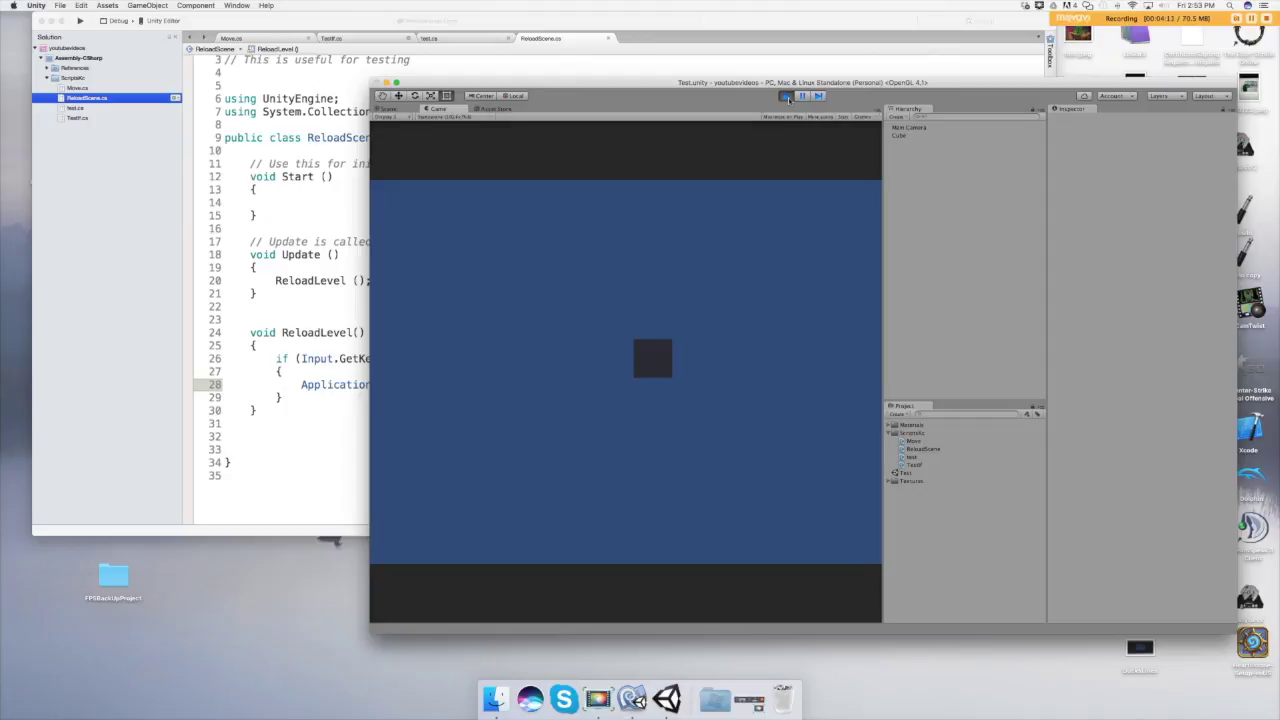
pyautogui.press('r')
pyautogui.press('Left')
pyautogui.press('r')
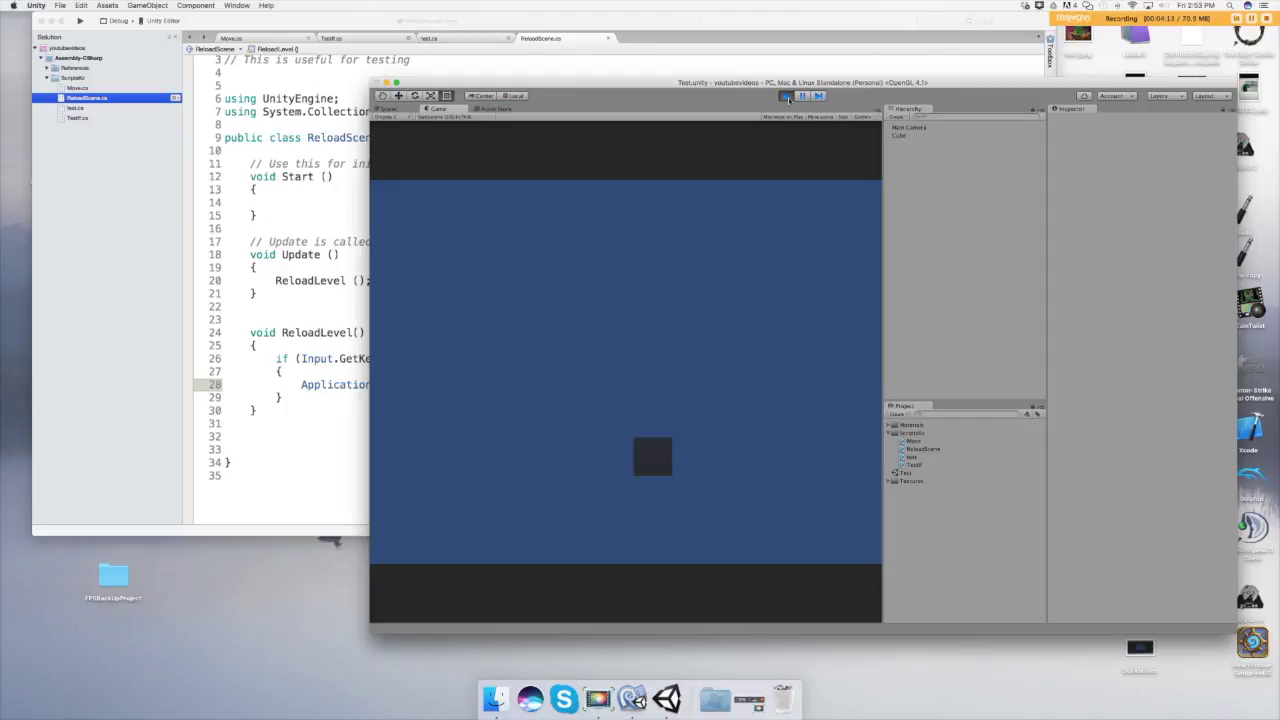